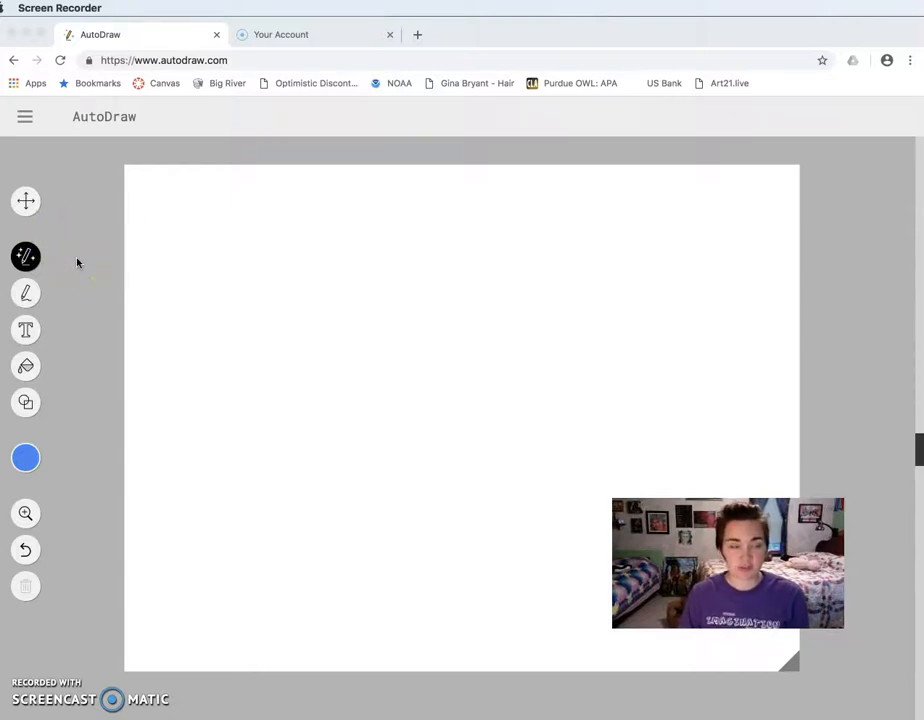
# Examine the Select, Draw, Type, Fill and Shape tools and the options each one offers.
pyautogui.click(26, 202)
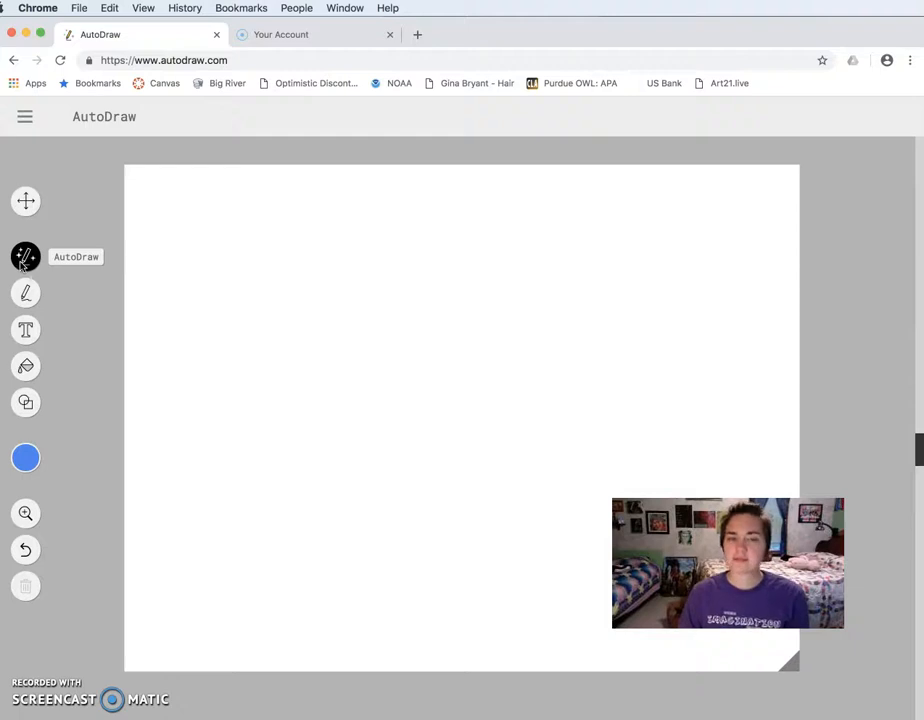
pyautogui.click(24, 290)
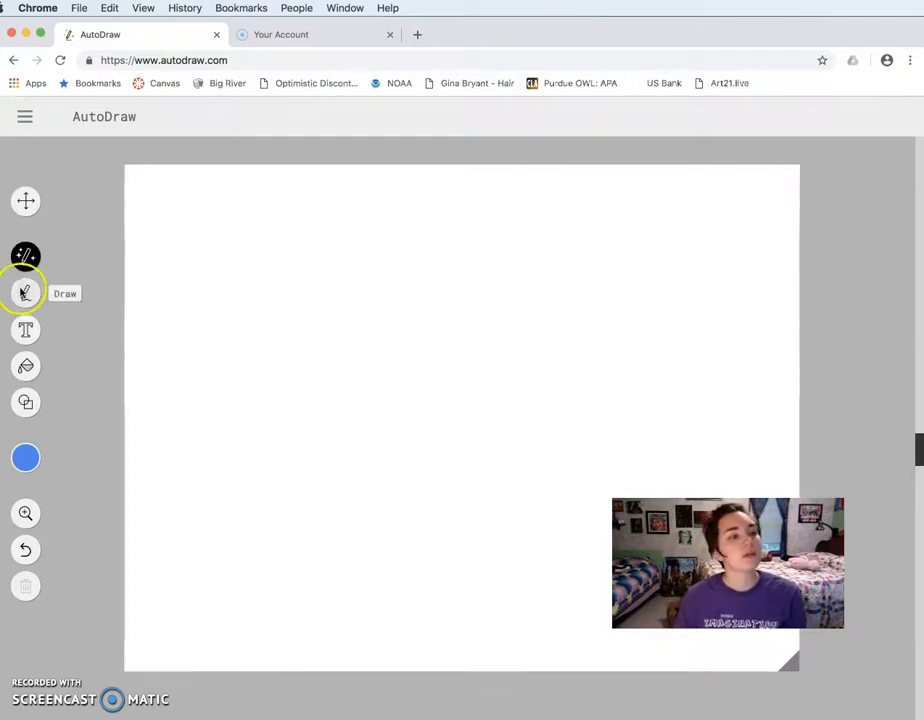
pyautogui.click(24, 335)
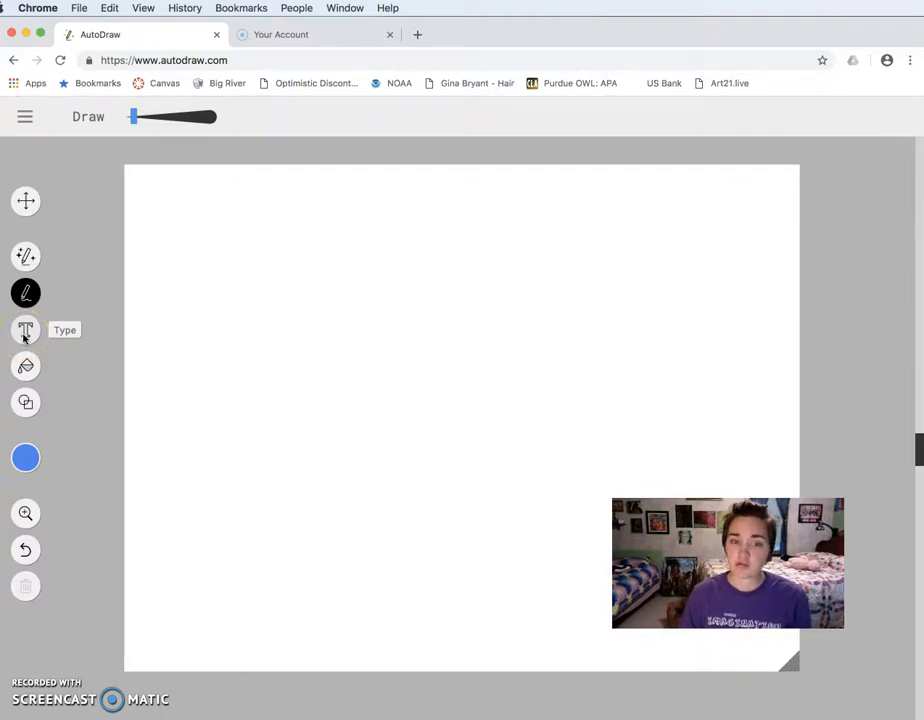
pyautogui.click(24, 335)
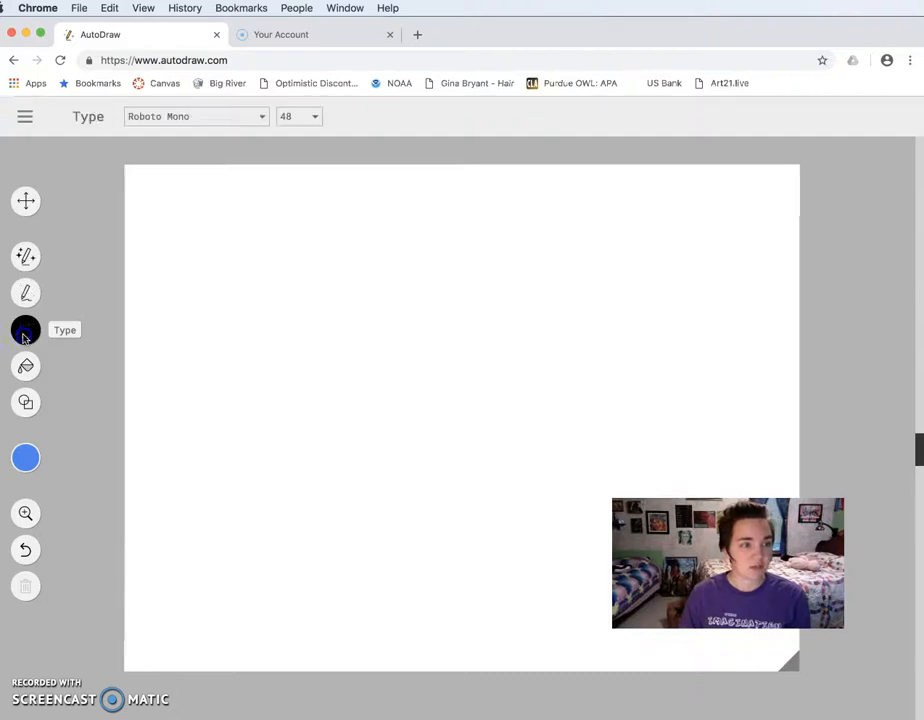
pyautogui.click(29, 367)
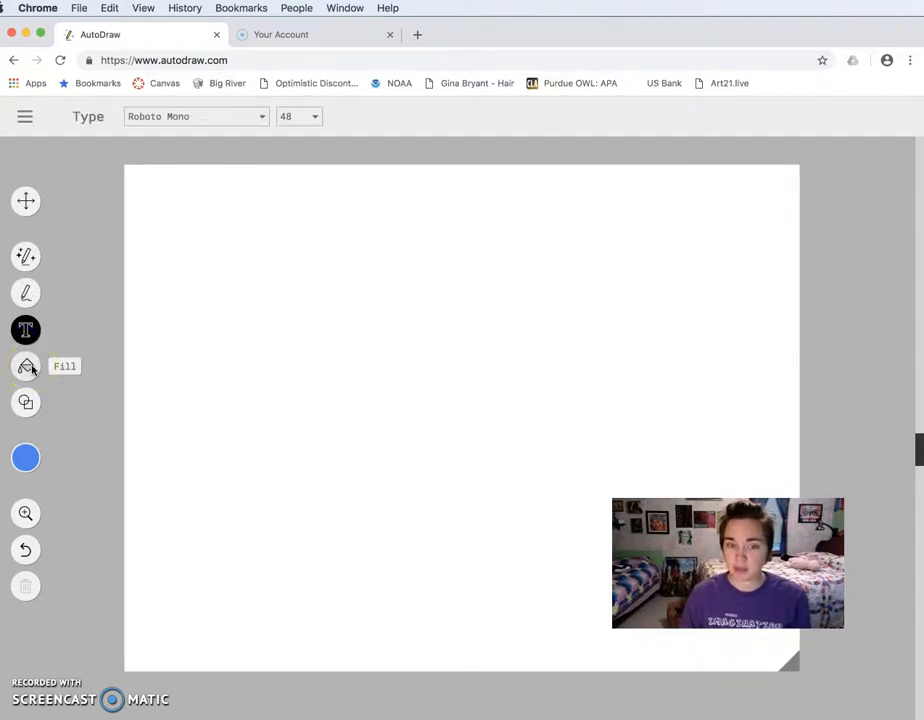
pyautogui.click(27, 401)
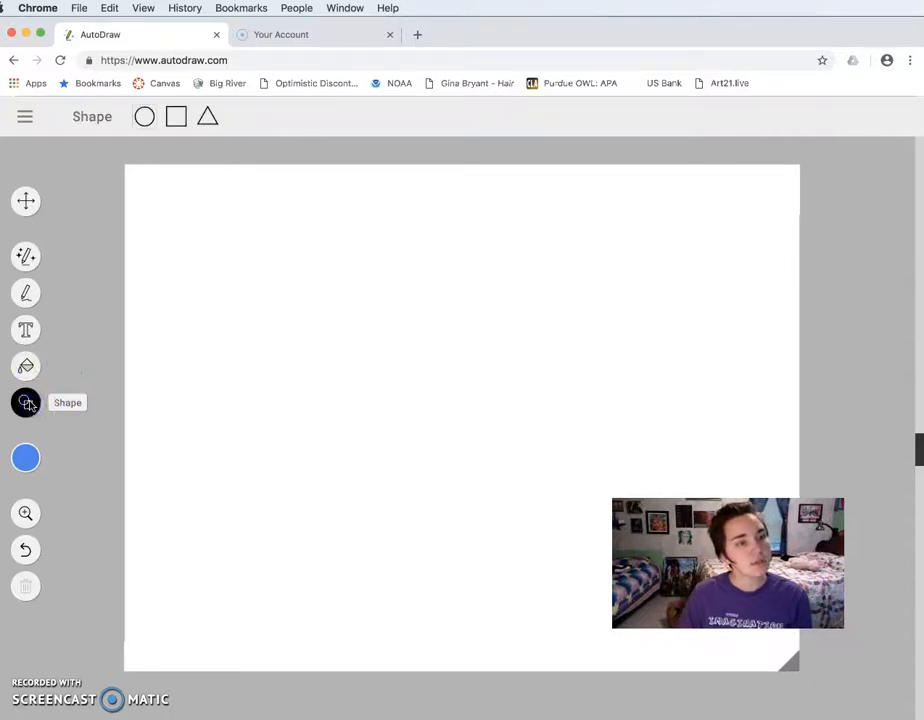
pyautogui.click(25, 456)
pyautogui.click(172, 118)
pyautogui.click(145, 118)
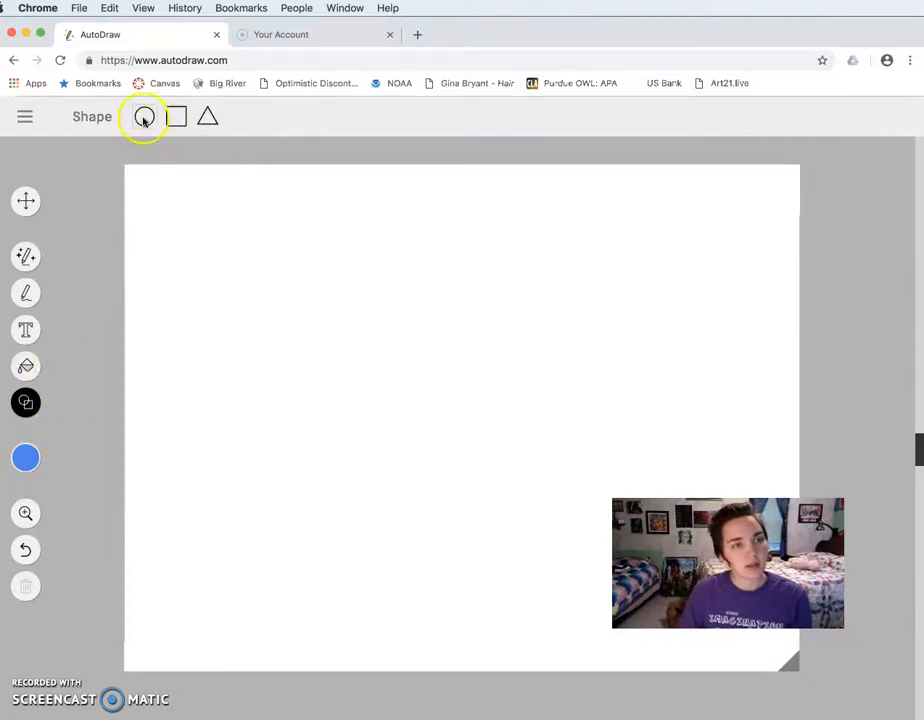
pyautogui.click(176, 118)
pyautogui.click(206, 117)
pyautogui.click(150, 276)
pyautogui.click(28, 368)
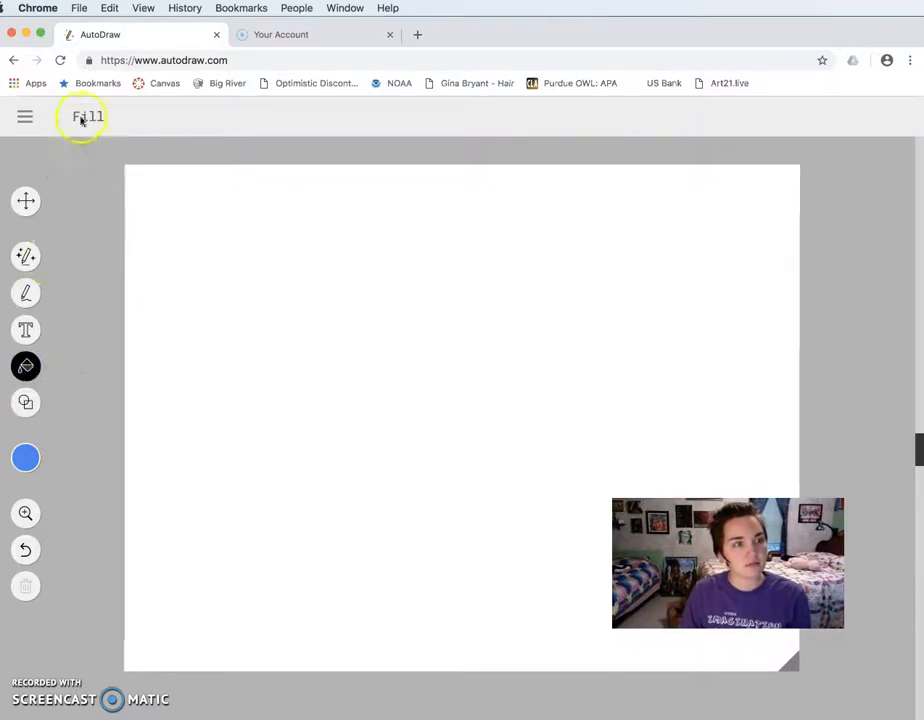
# Set the drawing colour to purple and browse the next set of palette colours.
pyautogui.click(17, 458)
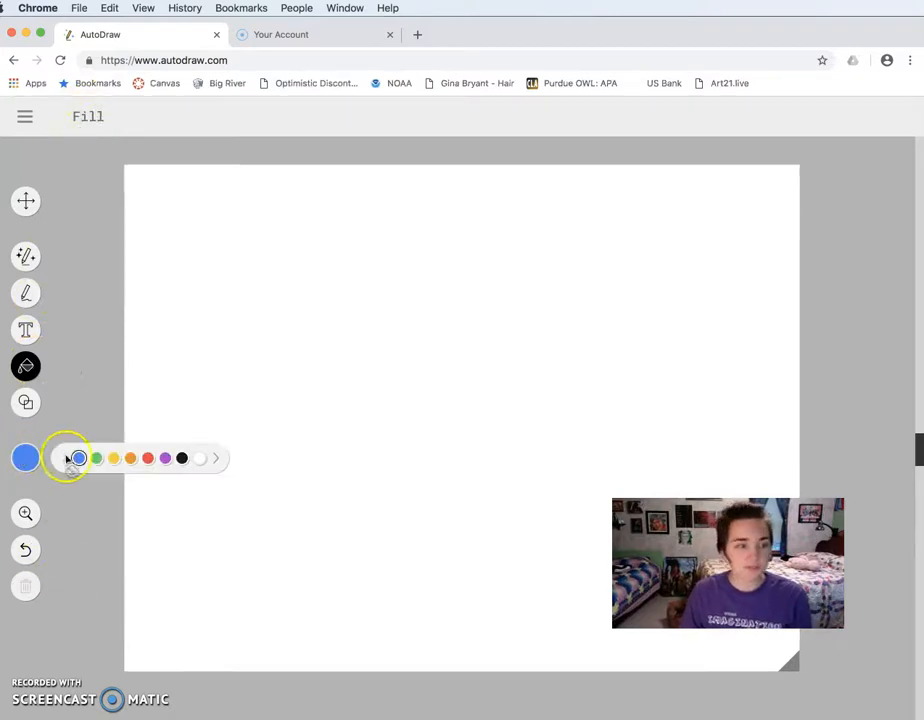
pyautogui.click(165, 458)
pyautogui.click(214, 458)
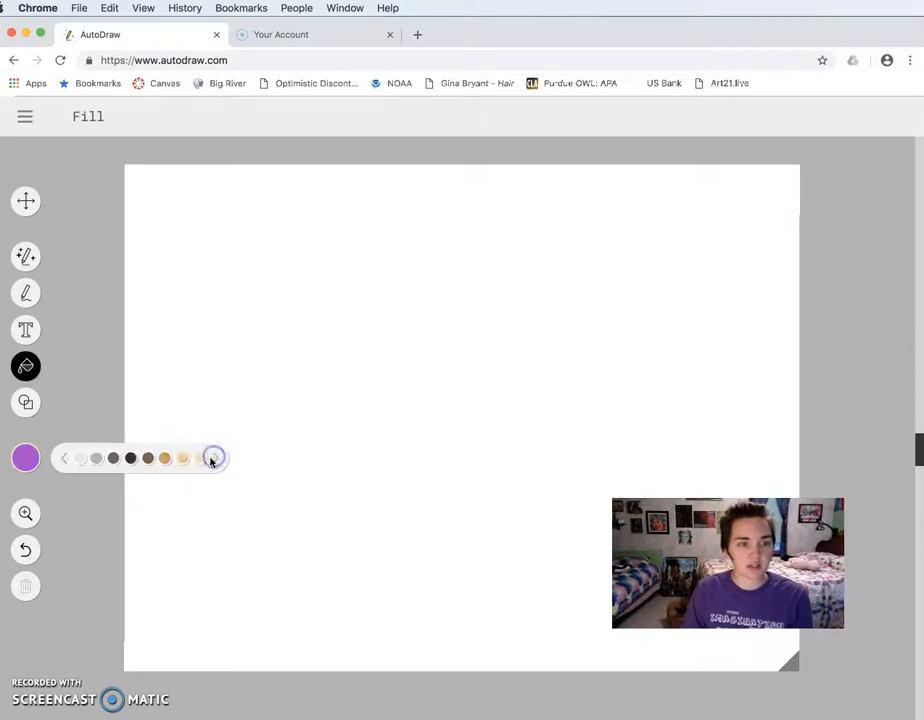
# Try magnifying the blank canvas to 150% and 200%, and return the zoom to 100%.
pyautogui.click(30, 517)
pyautogui.click(226, 361)
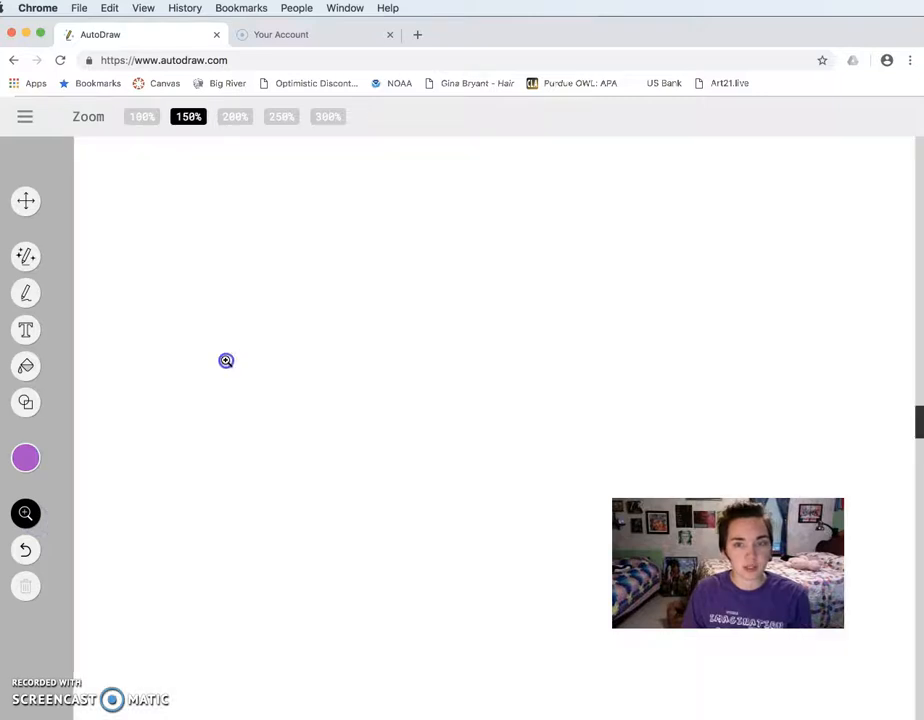
pyautogui.click(226, 361)
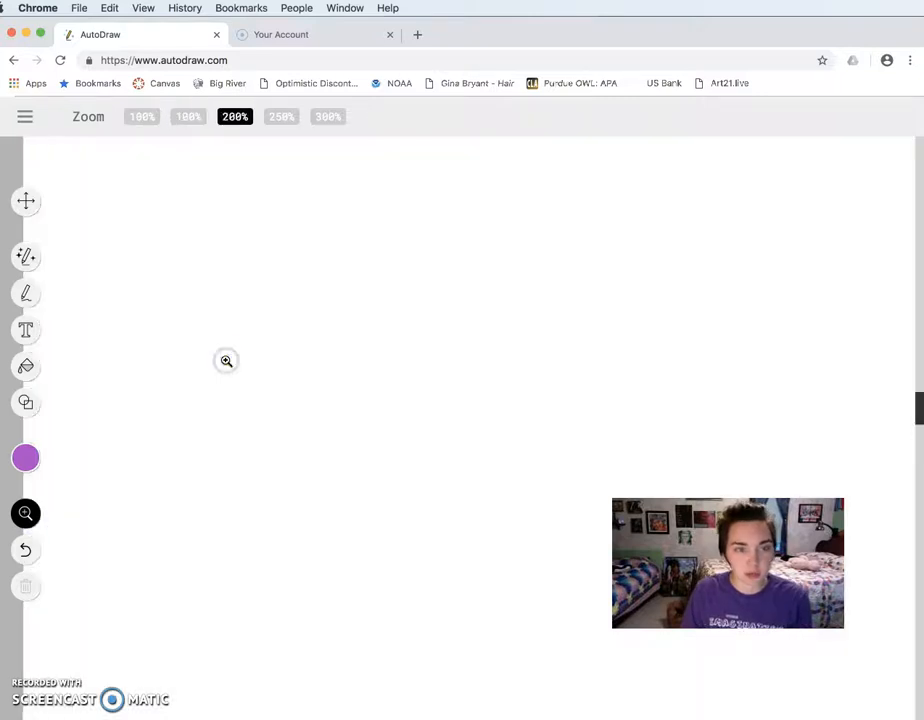
pyautogui.click(139, 118)
pyautogui.click(170, 118)
pyautogui.click(185, 117)
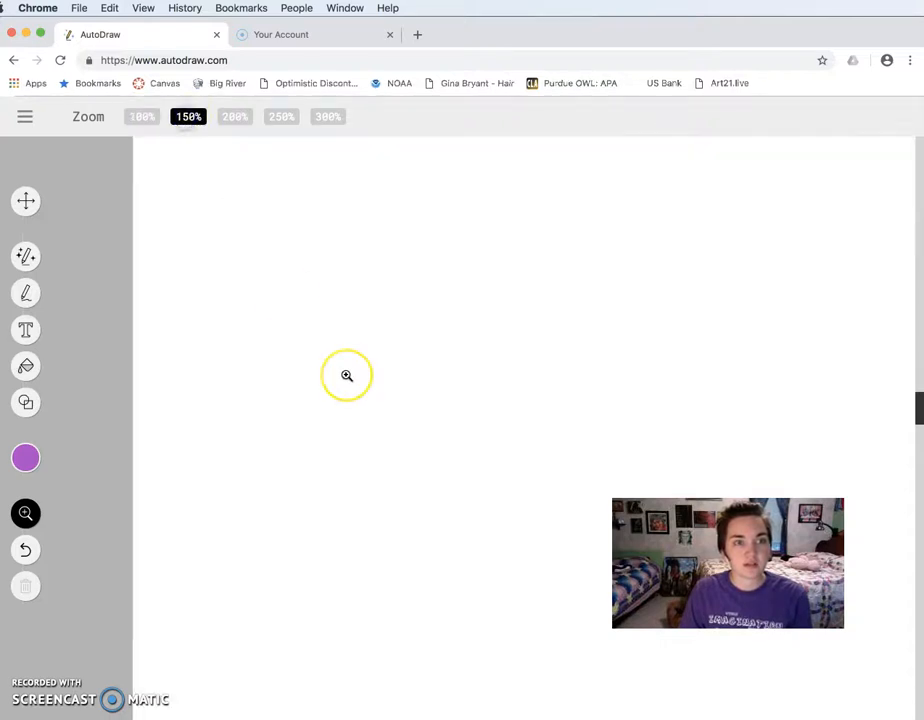
pyautogui.click(142, 117)
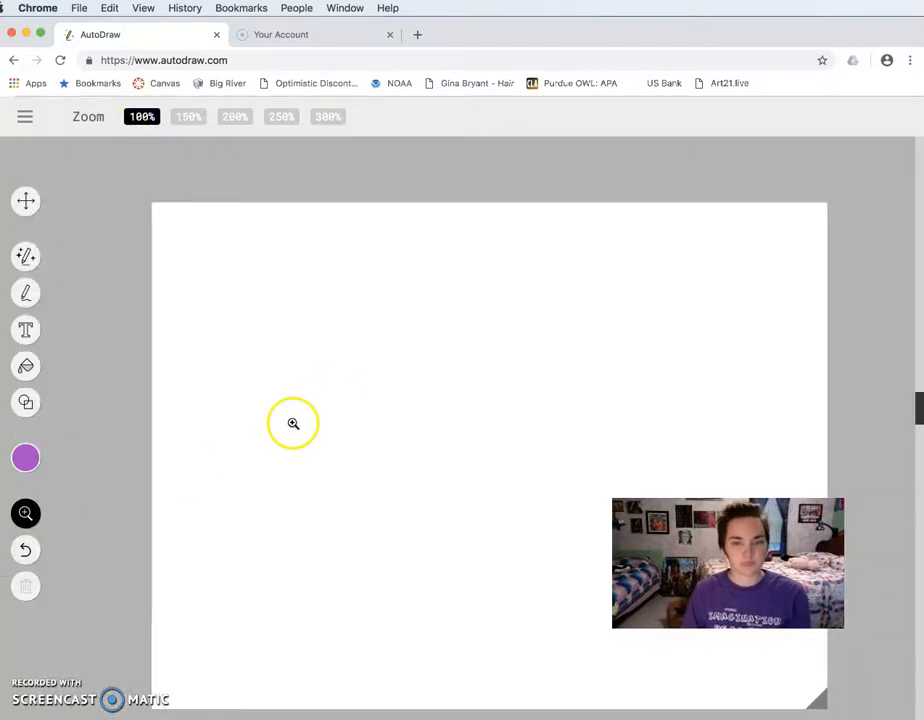
pyautogui.click(28, 550)
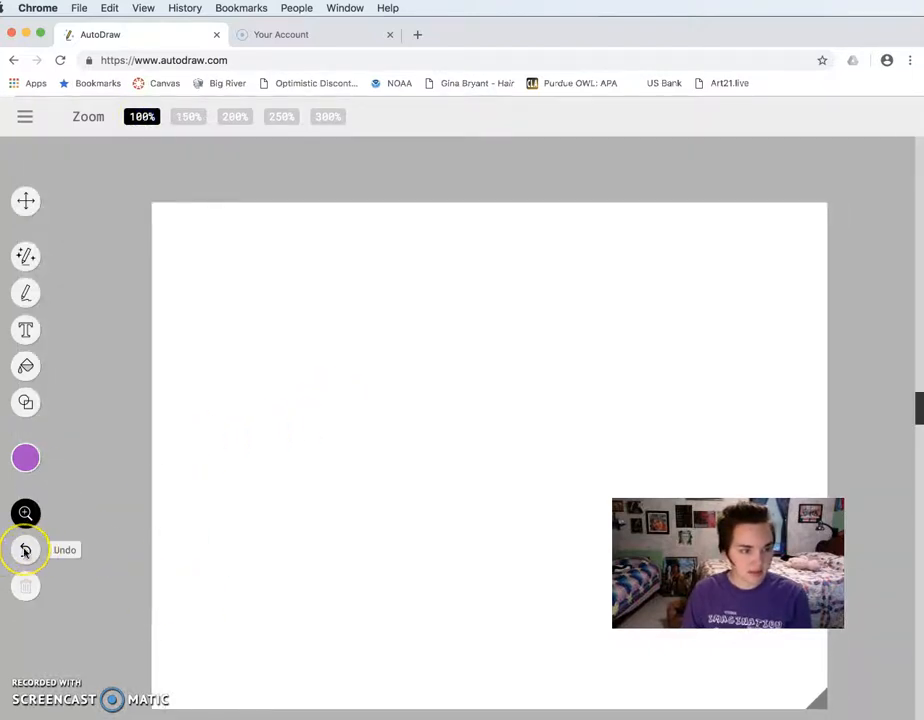
pyautogui.click(26, 551)
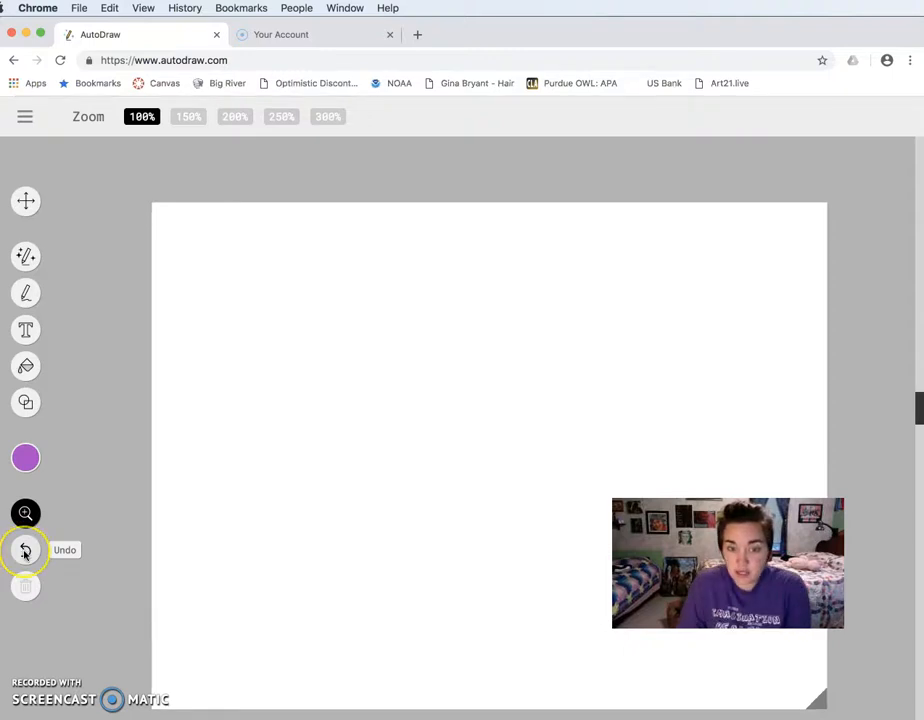
pyautogui.click(35, 591)
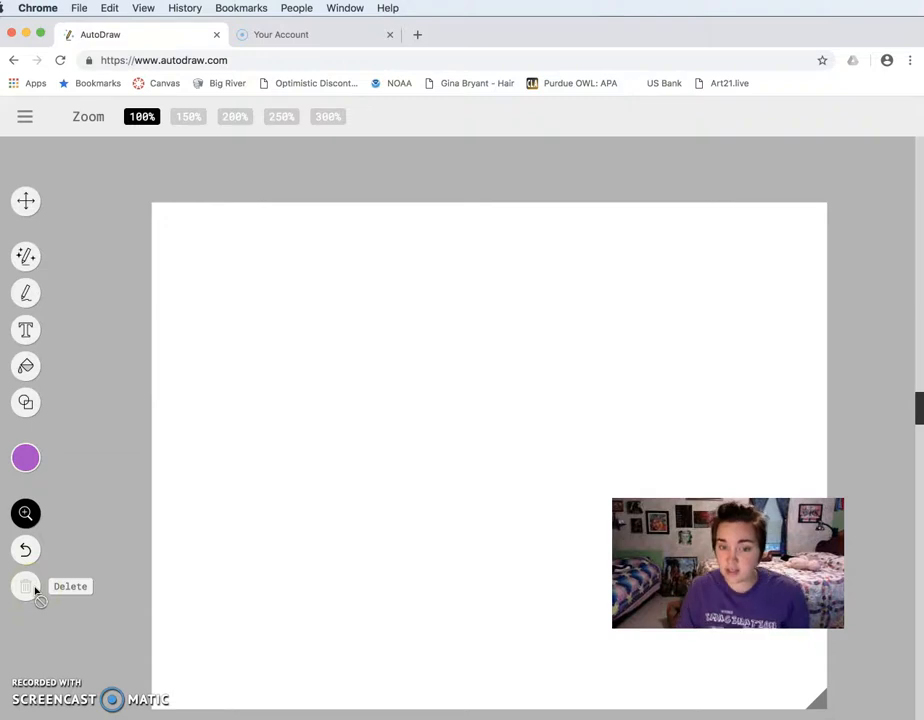
# Sketch a rough closed duck-like outline in purple with AutoDraw in the upper-left part of the canvas.
pyautogui.click(27, 256)
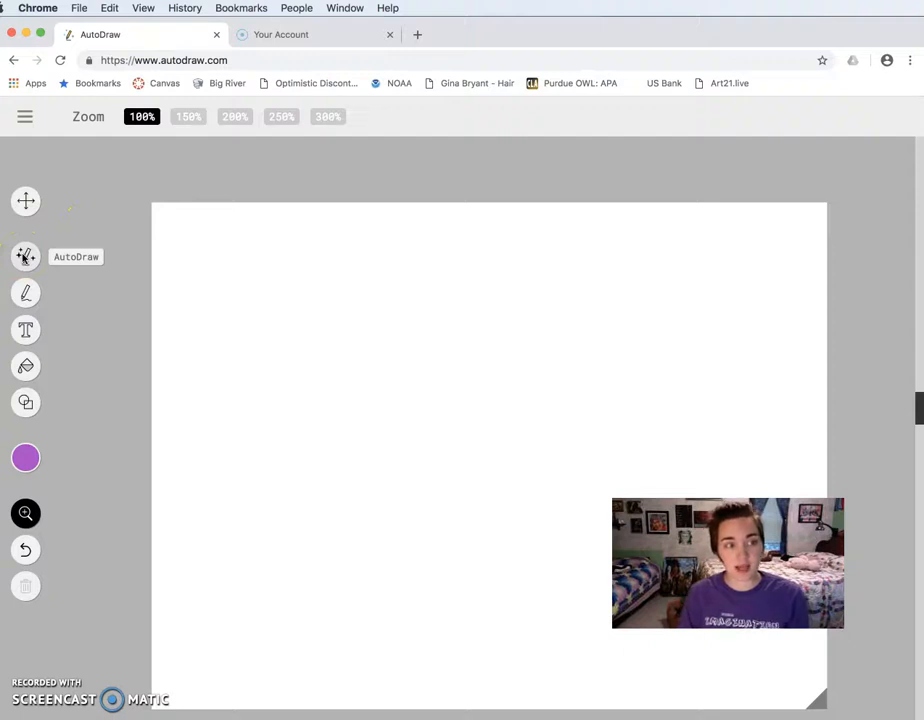
pyautogui.click(25, 257)
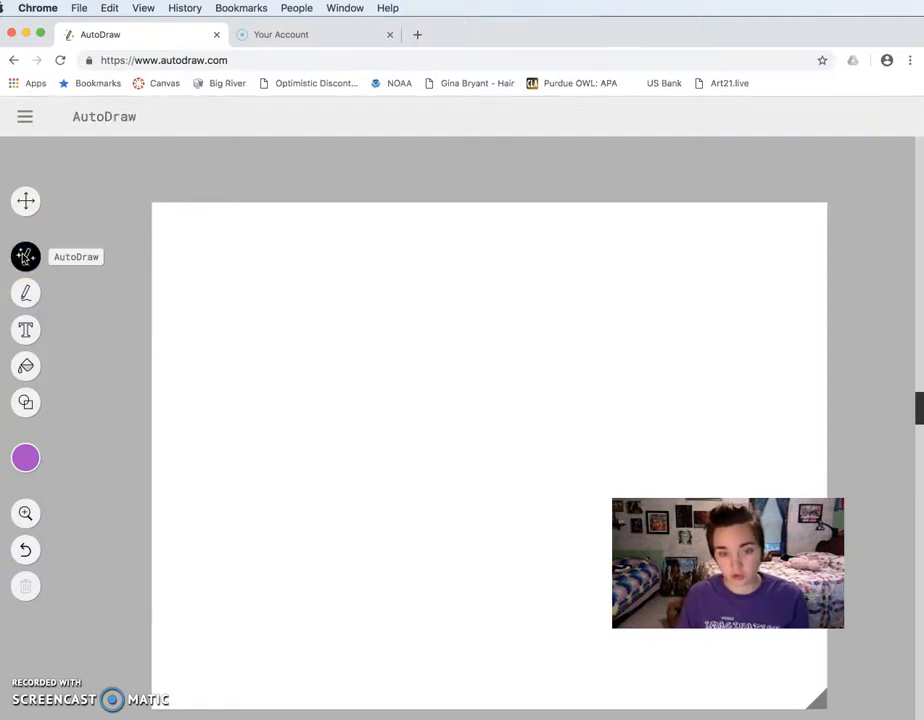
pyautogui.click(26, 457)
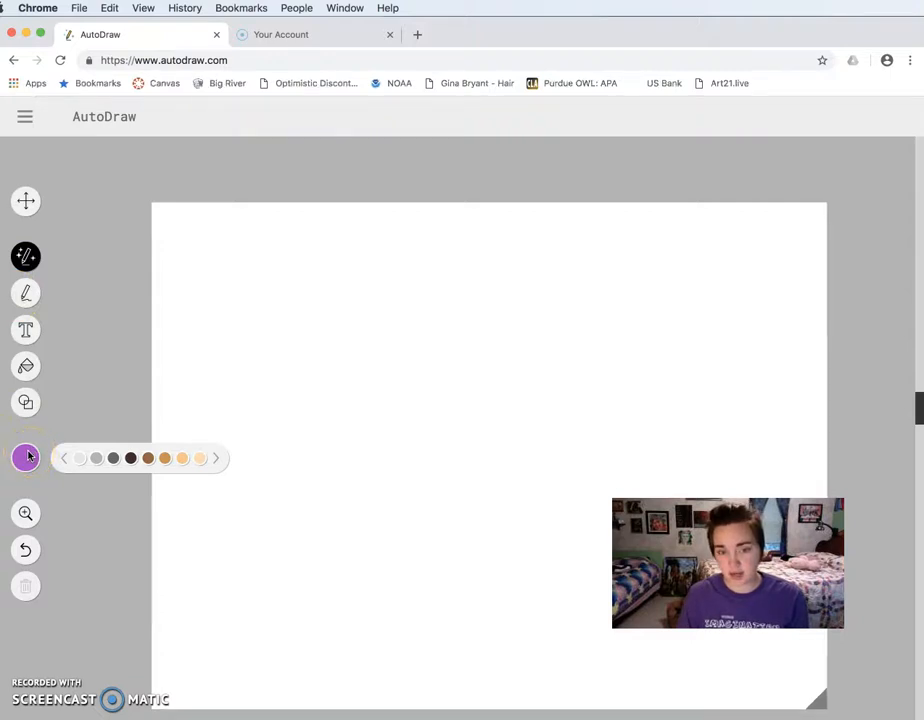
pyautogui.moveTo(307, 356)
pyautogui.mouseDown()
pyautogui.moveTo(262, 418)
pyautogui.moveTo(272, 448)
pyautogui.moveTo(294, 468)
pyautogui.moveTo(337, 476)
pyautogui.moveTo(396, 454)
pyautogui.moveTo(427, 390)
pyautogui.moveTo(466, 376)
pyautogui.moveTo(470, 349)
pyautogui.moveTo(455, 333)
pyautogui.moveTo(404, 338)
pyautogui.moveTo(363, 303)
pyautogui.moveTo(323, 297)
pyautogui.moveTo(305, 358)
pyautogui.mouseUp()
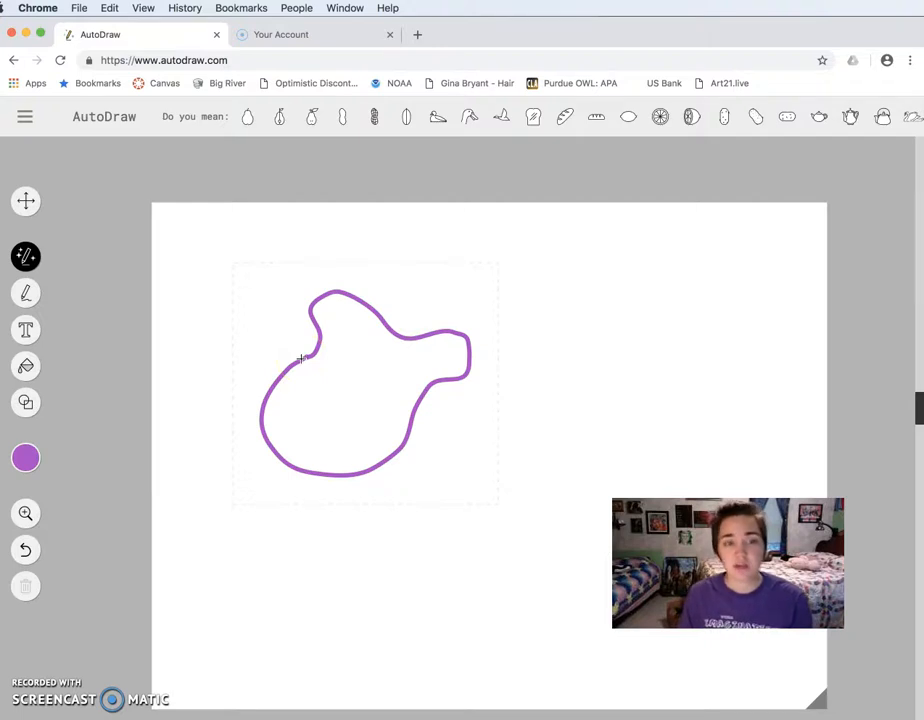
# Try the suggested peanut and split oval drawings for the sketch, and settle on the swimming duck.
pyautogui.click(378, 120)
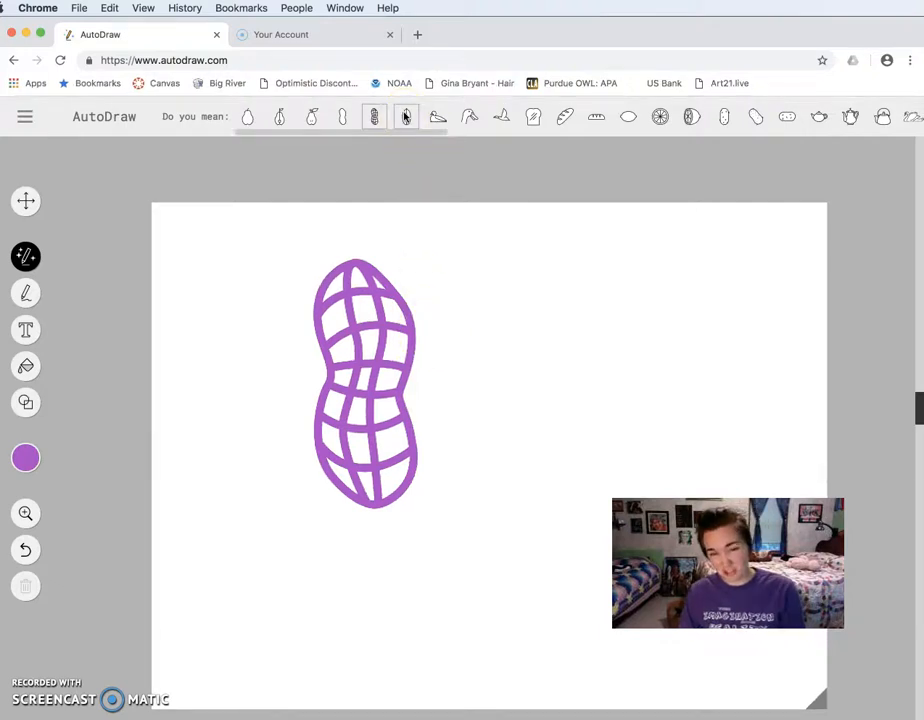
pyautogui.click(405, 117)
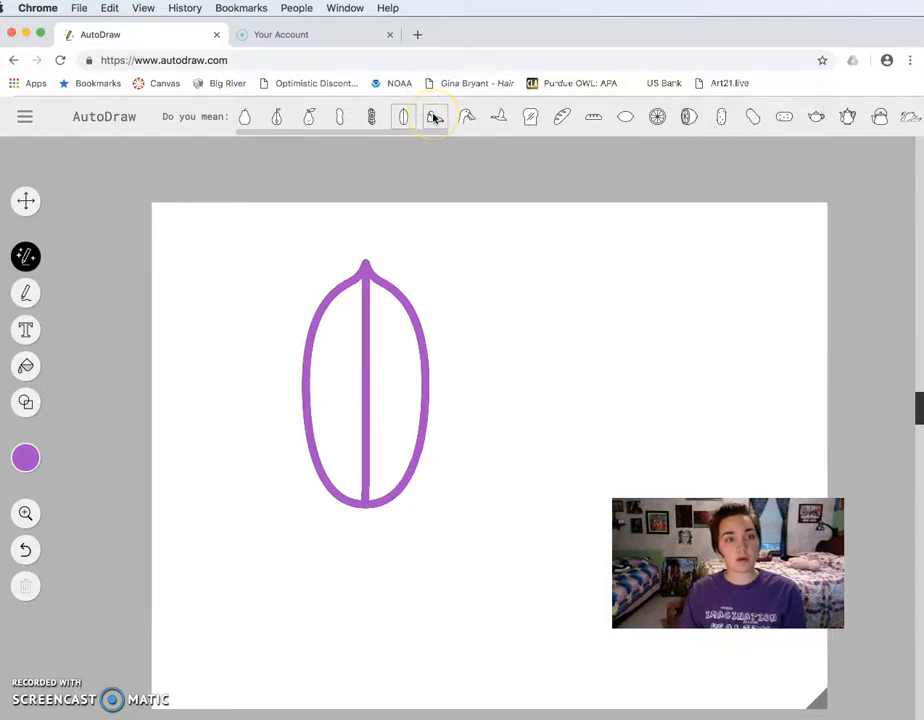
pyautogui.click(436, 118)
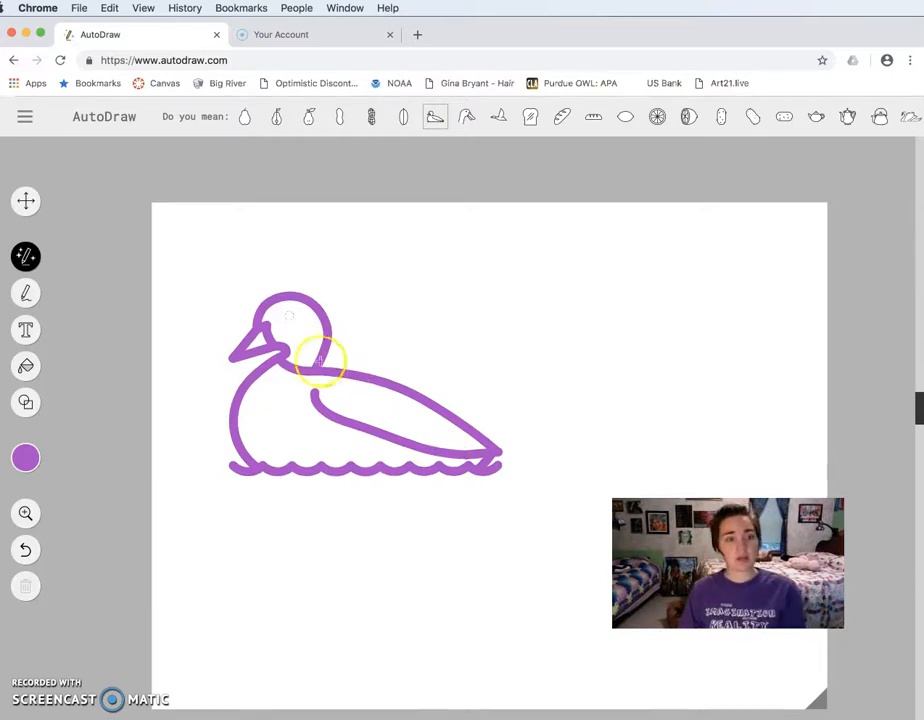
# Select the duck drawing, narrow it slightly and rotate it clockwise.
pyautogui.click(312, 370)
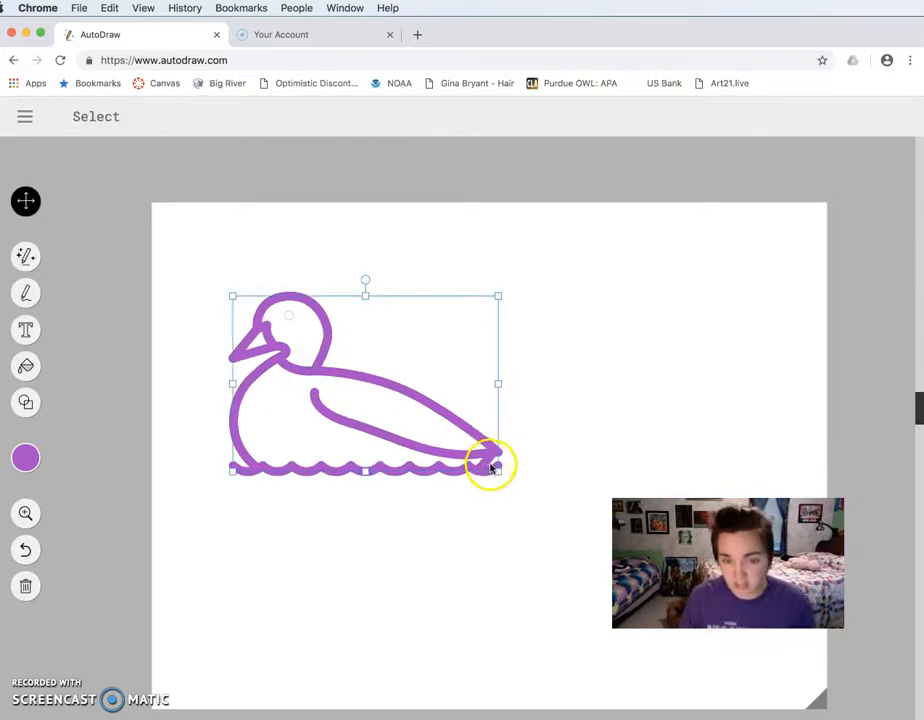
pyautogui.moveTo(497, 384)
pyautogui.mouseDown()
pyautogui.moveTo(409, 386)
pyautogui.moveTo(604, 391)
pyautogui.moveTo(495, 386)
pyautogui.mouseUp()
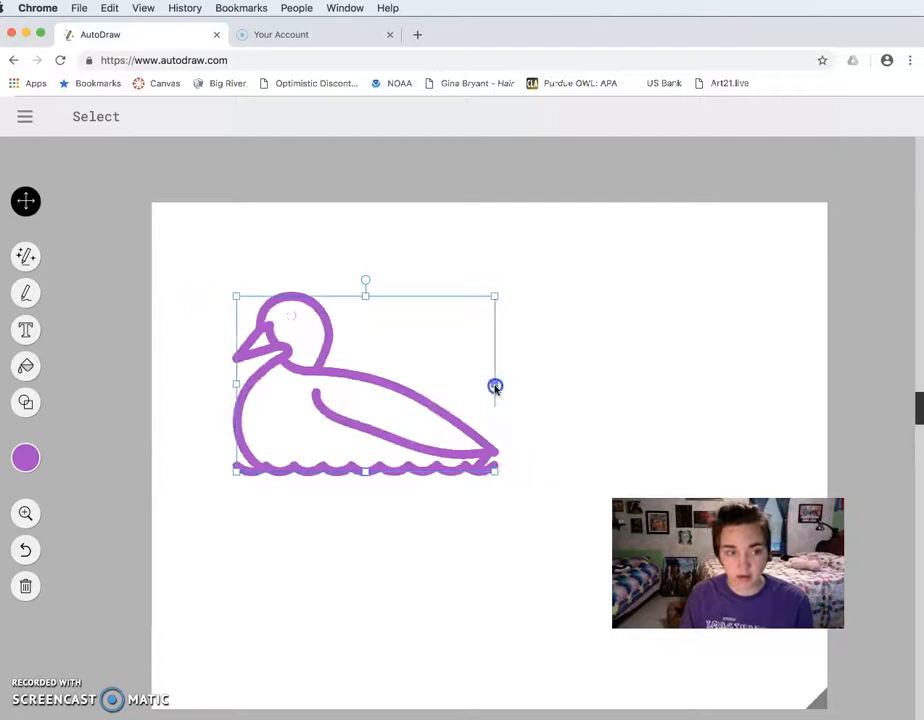
pyautogui.moveTo(366, 283); pyautogui.dragTo(377, 361)
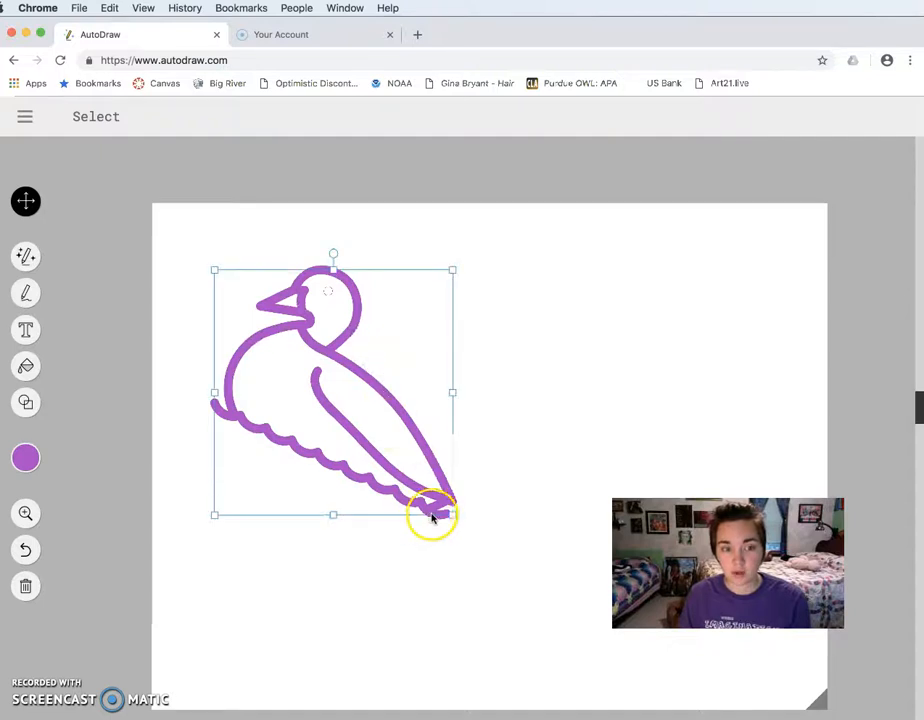
# Shrink the duck and place it upright in the lower middle of the canvas.
pyautogui.moveTo(452, 516); pyautogui.dragTo(404, 464)
pyautogui.moveTo(334, 390); pyautogui.dragTo(420, 394)
pyautogui.click(423, 320)
pyautogui.moveTo(423, 320); pyautogui.dragTo(392, 337)
pyautogui.moveTo(406, 377); pyautogui.dragTo(410, 465)
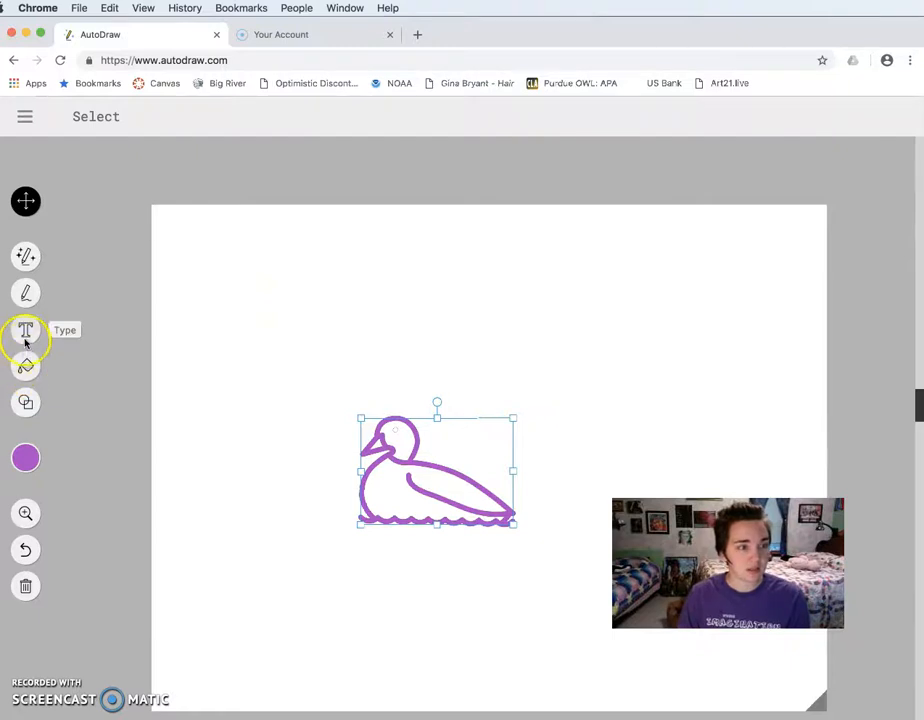
# Draw a thin freehand wavy purple water line below and to the left of the duck.
pyautogui.click(28, 294)
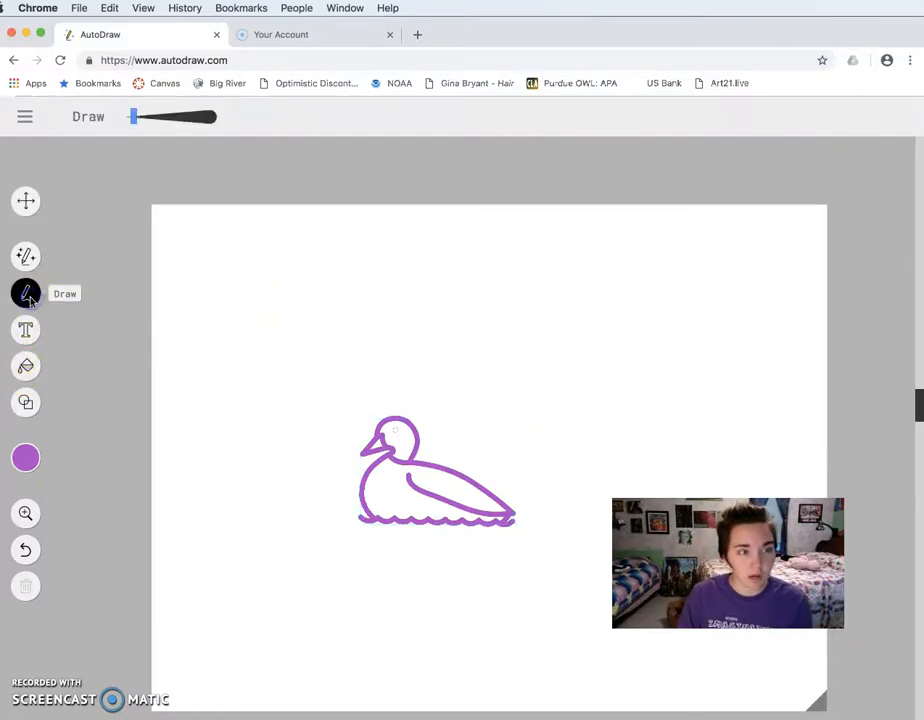
pyautogui.moveTo(218, 532)
pyautogui.mouseDown()
pyautogui.moveTo(240, 562)
pyautogui.moveTo(292, 543)
pyautogui.moveTo(362, 561)
pyautogui.moveTo(441, 561)
pyautogui.mouseUp()
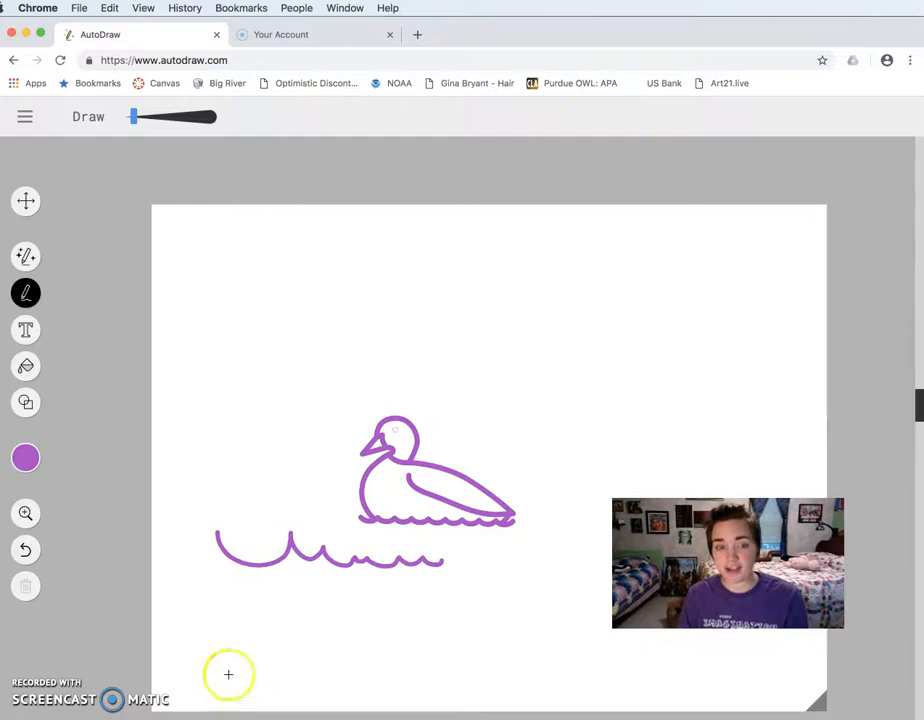
# Increase the Draw brush thickness to just over half and paint two thick wavy purple bands below the duck.
pyautogui.click(133, 119)
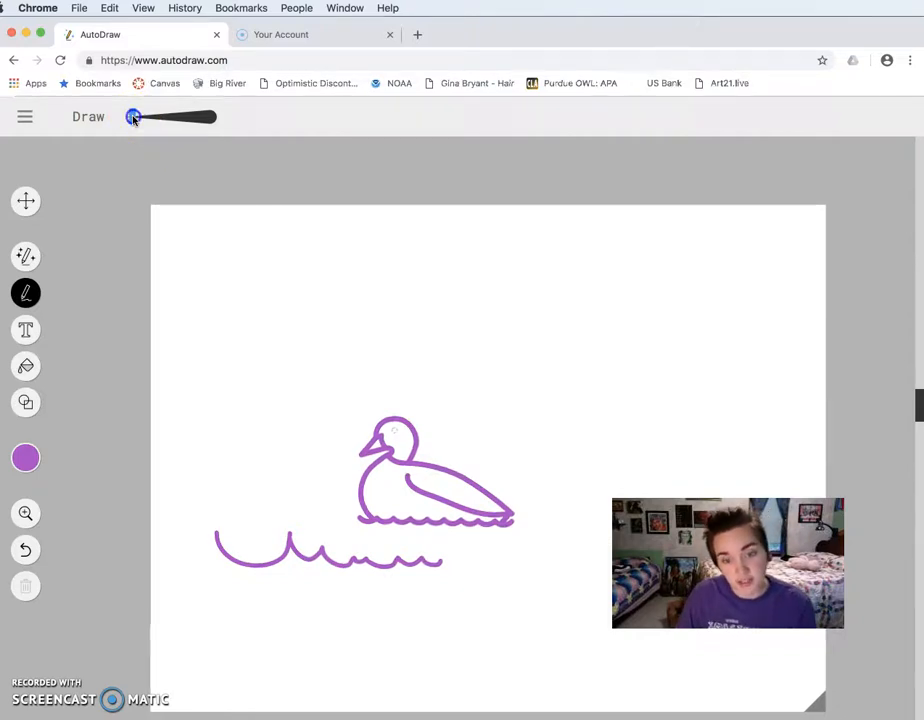
pyautogui.moveTo(143, 118); pyautogui.dragTo(177, 117)
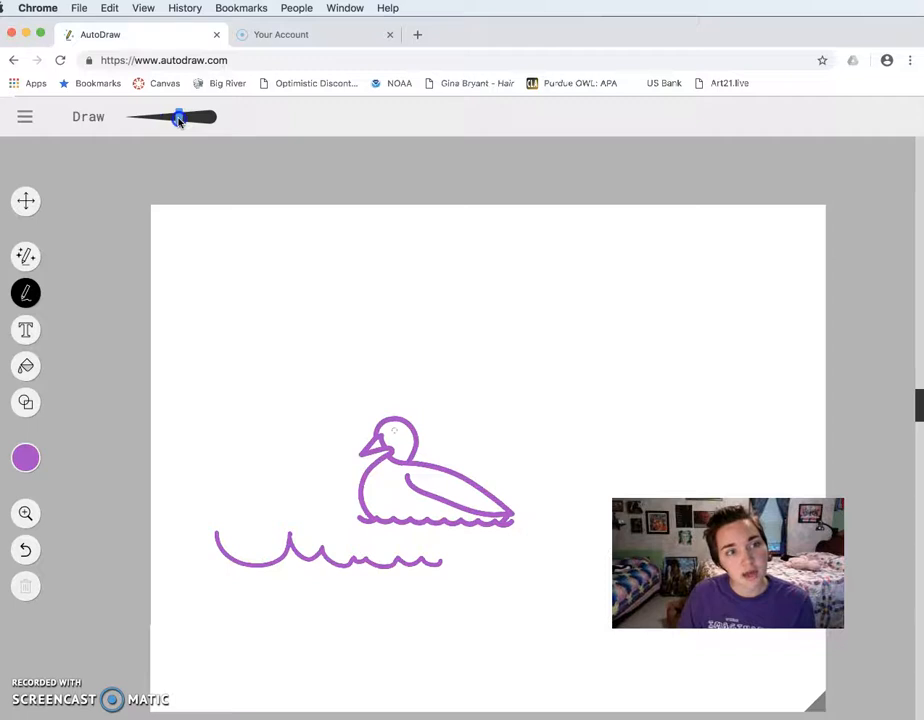
pyautogui.moveTo(226, 534)
pyautogui.mouseDown()
pyautogui.moveTo(261, 535)
pyautogui.moveTo(274, 557)
pyautogui.moveTo(298, 564)
pyautogui.moveTo(316, 543)
pyautogui.moveTo(334, 563)
pyautogui.moveTo(356, 559)
pyautogui.moveTo(363, 544)
pyautogui.moveTo(393, 568)
pyautogui.moveTo(423, 551)
pyautogui.moveTo(446, 564)
pyautogui.moveTo(466, 552)
pyautogui.moveTo(507, 566)
pyautogui.moveTo(523, 550)
pyautogui.moveTo(563, 549)
pyautogui.mouseUp()
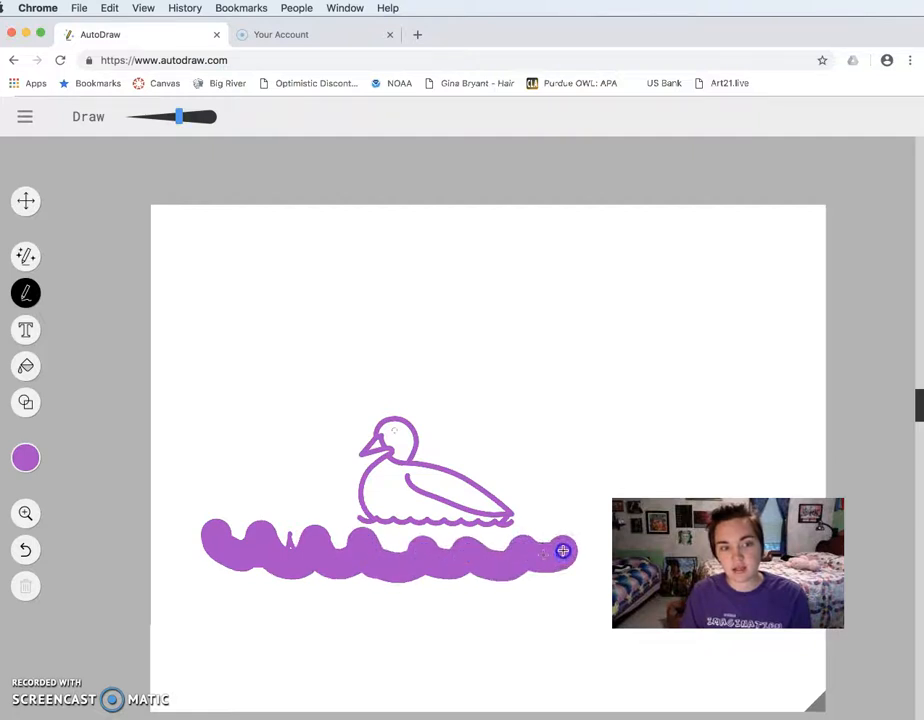
pyautogui.moveTo(196, 588)
pyautogui.mouseDown()
pyautogui.moveTo(226, 614)
pyautogui.moveTo(357, 618)
pyautogui.mouseUp()
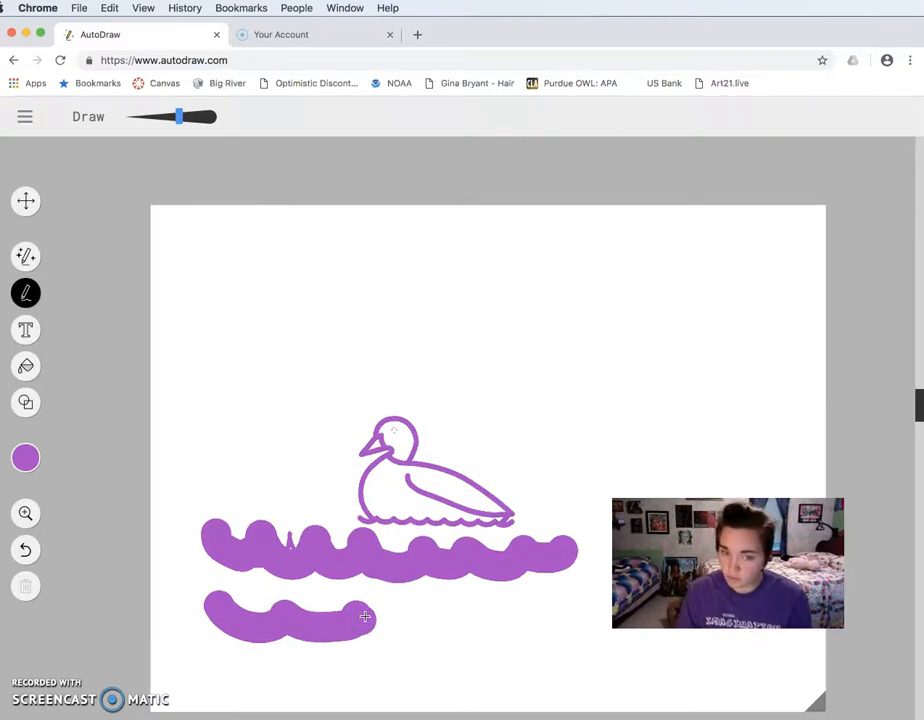
pyautogui.click(366, 608)
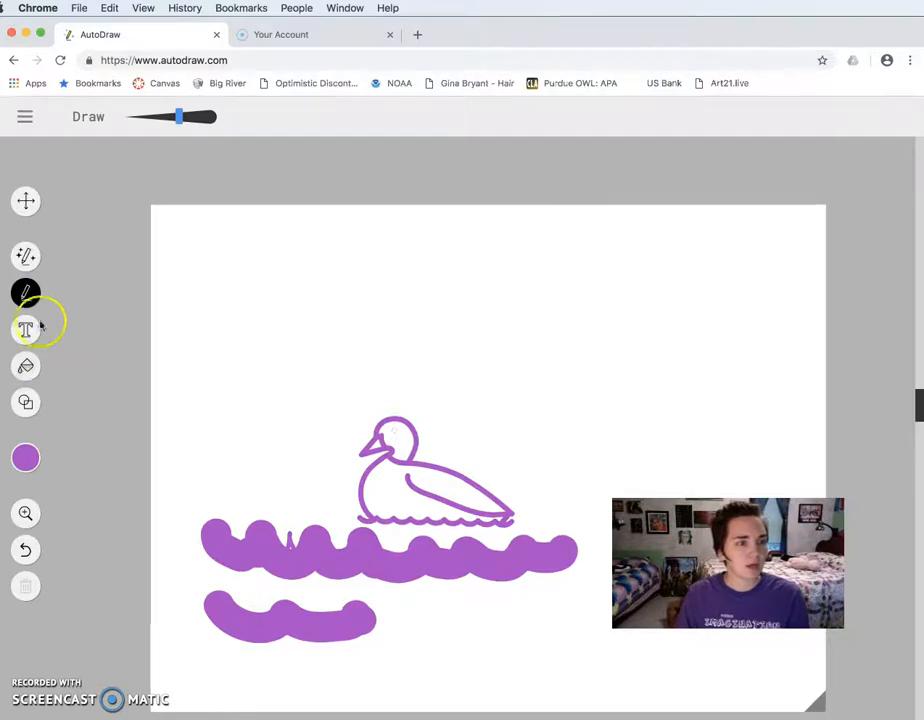
# Select the upper thick wavy band below the duck and recolor it dark grey.
pyautogui.click(28, 203)
pyautogui.click(355, 542)
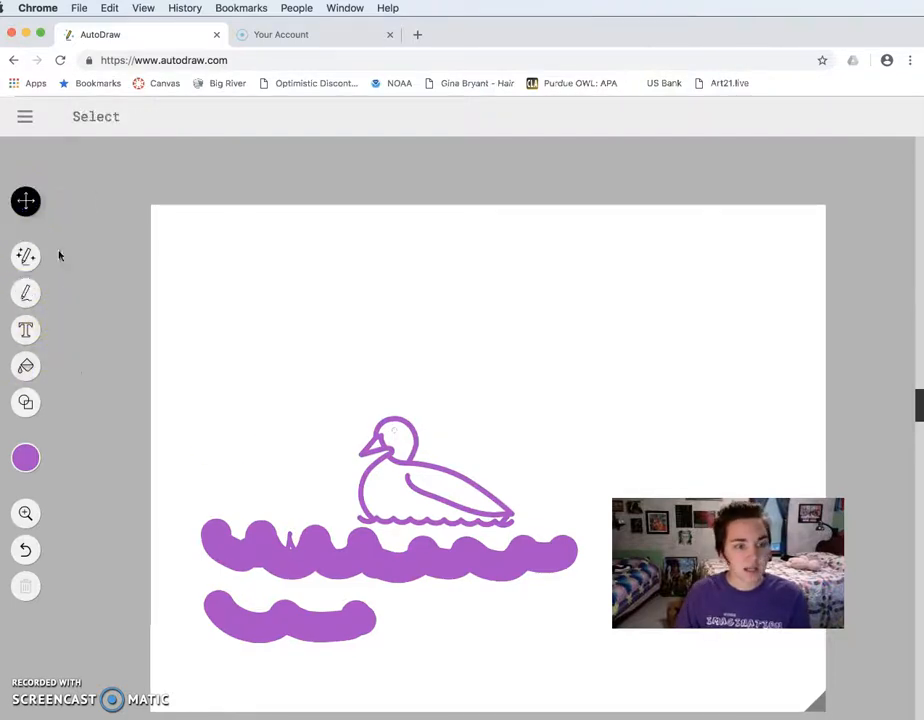
pyautogui.click(297, 548)
pyautogui.click(25, 458)
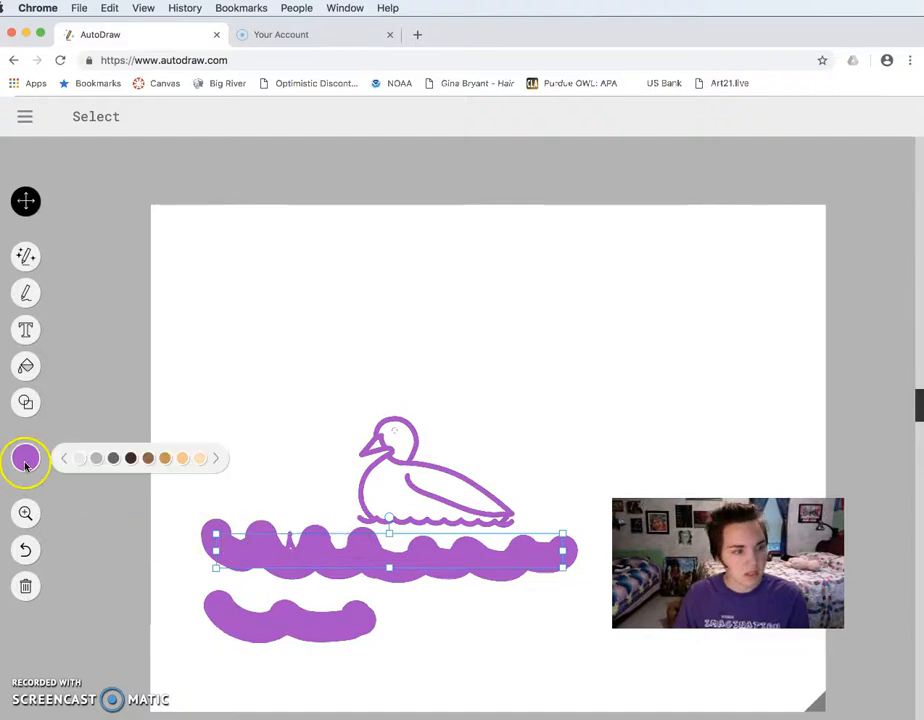
pyautogui.click(124, 468)
pyautogui.click(114, 460)
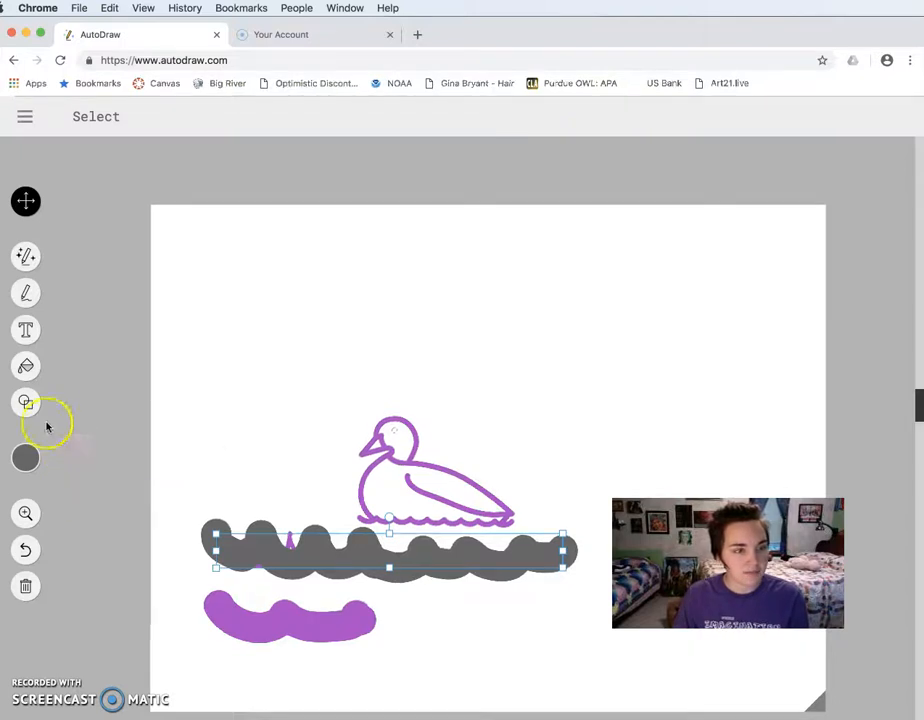
# Use the Fill tool to color the short lower wavy band the same dark grey.
pyautogui.click(27, 368)
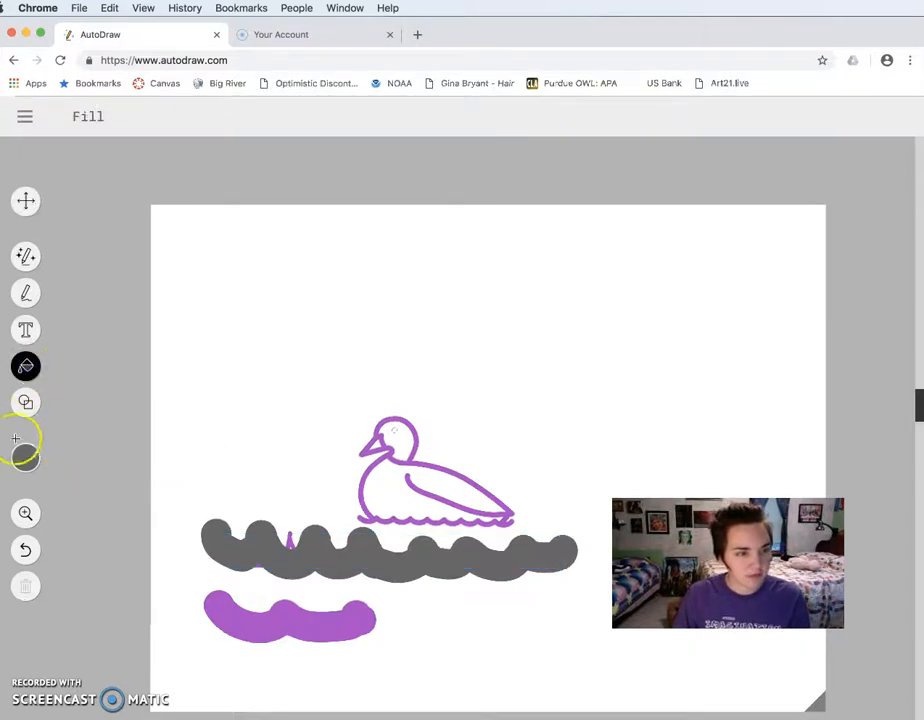
pyautogui.click(357, 618)
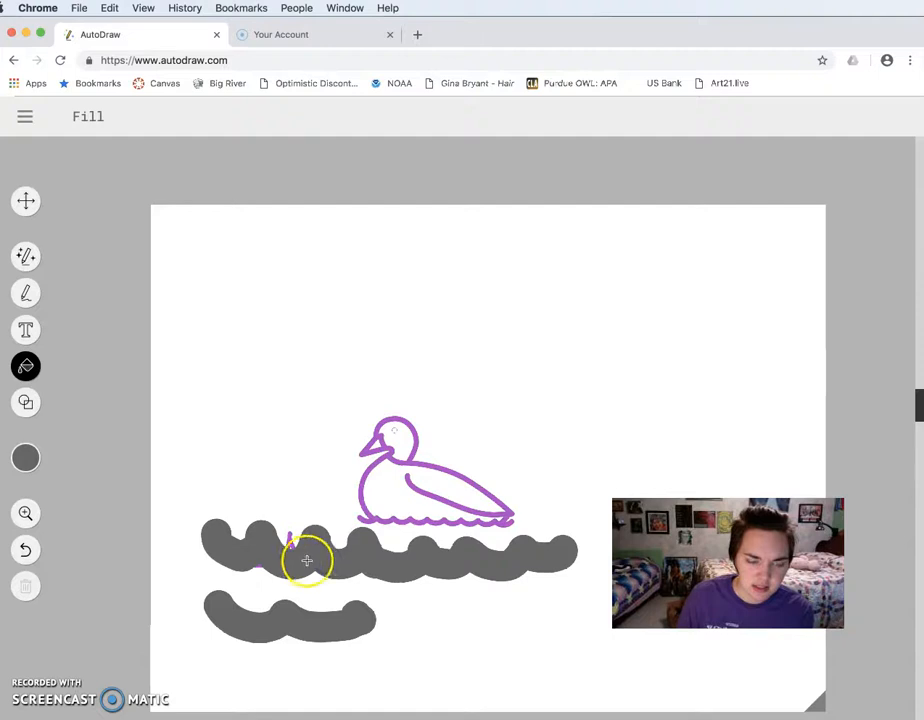
pyautogui.click(234, 548)
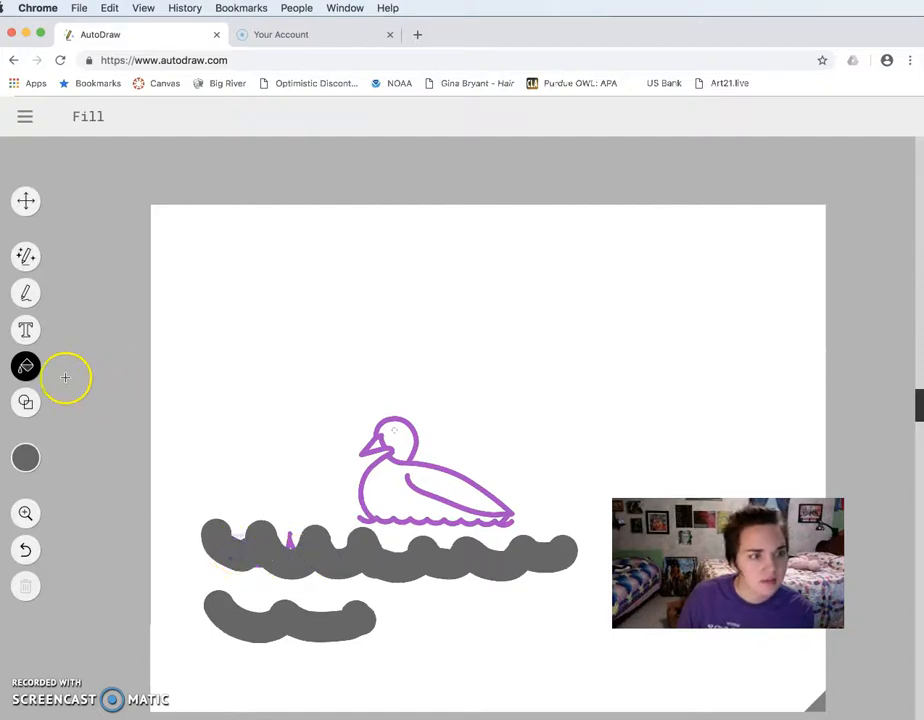
# Delete both thick wavy bands and the thin purple water line, keeping only the duck.
pyautogui.click(26, 201)
pyautogui.click(373, 548)
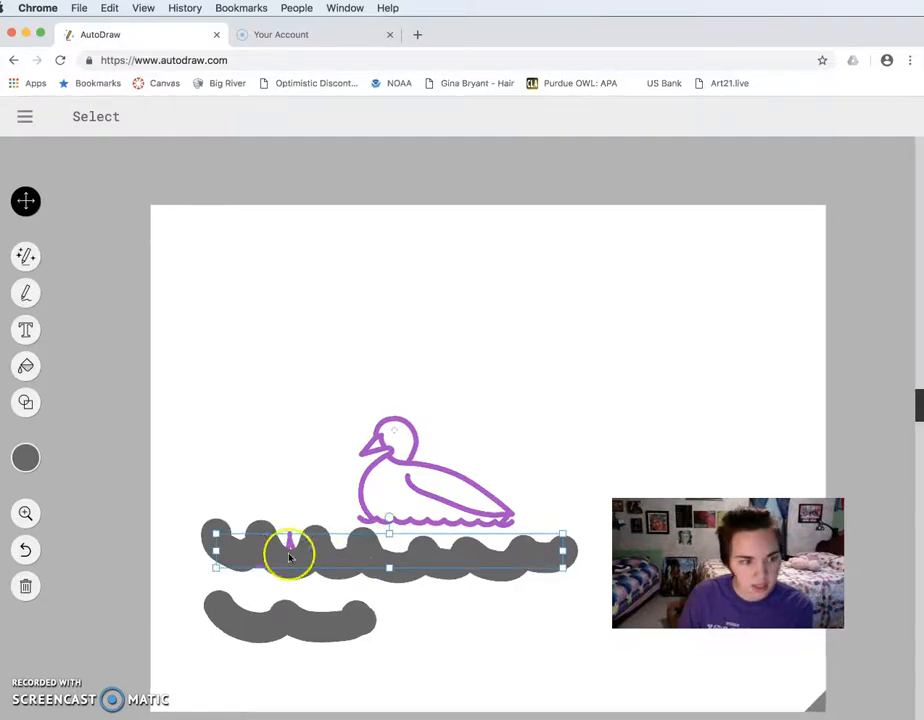
pyautogui.click(25, 587)
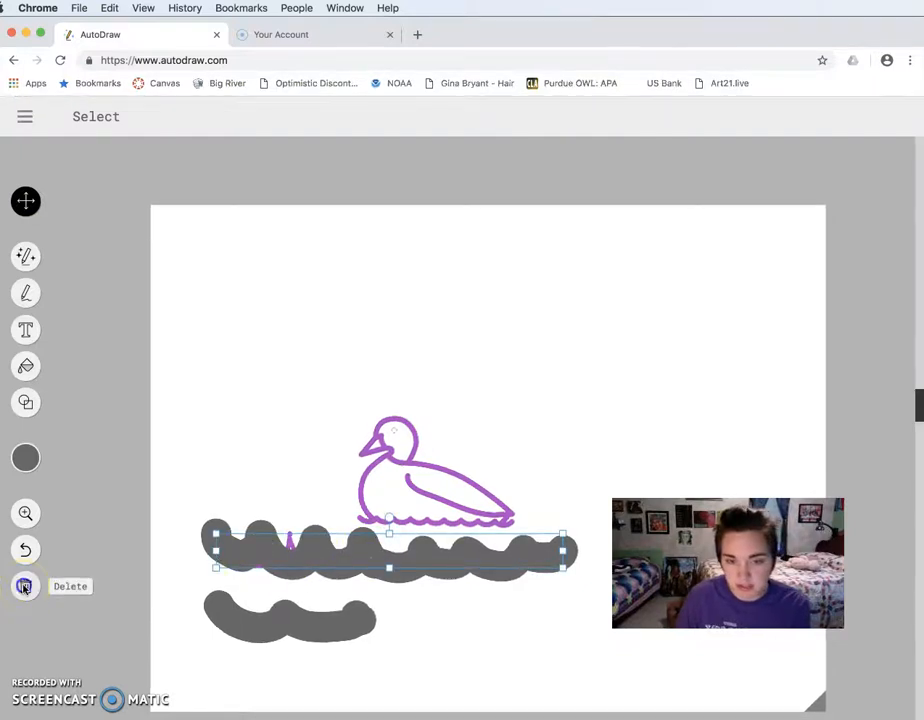
pyautogui.click(290, 628)
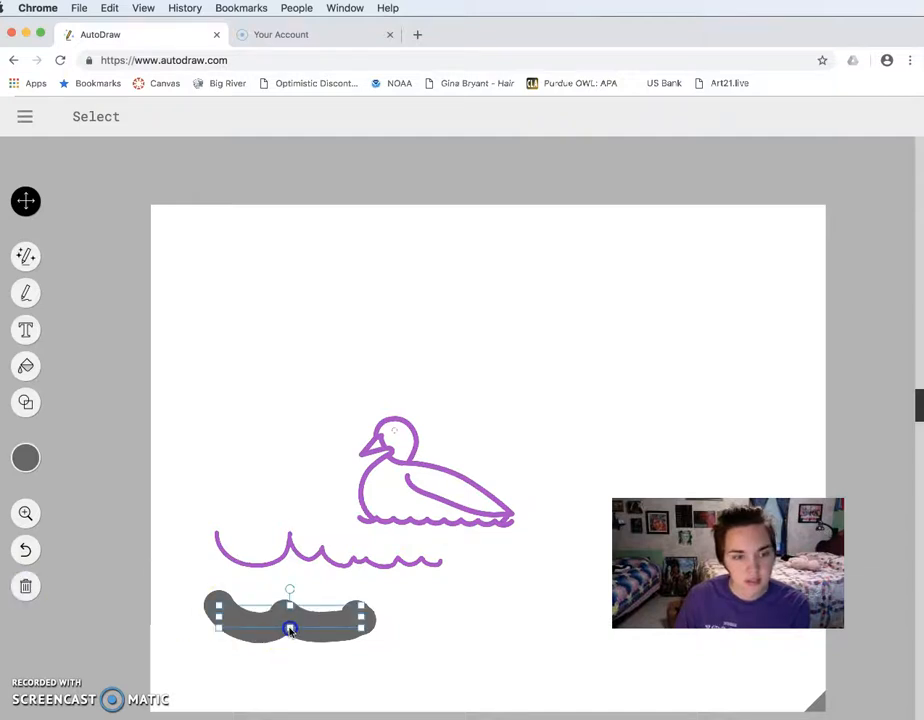
pyautogui.click(25, 587)
pyautogui.click(293, 560)
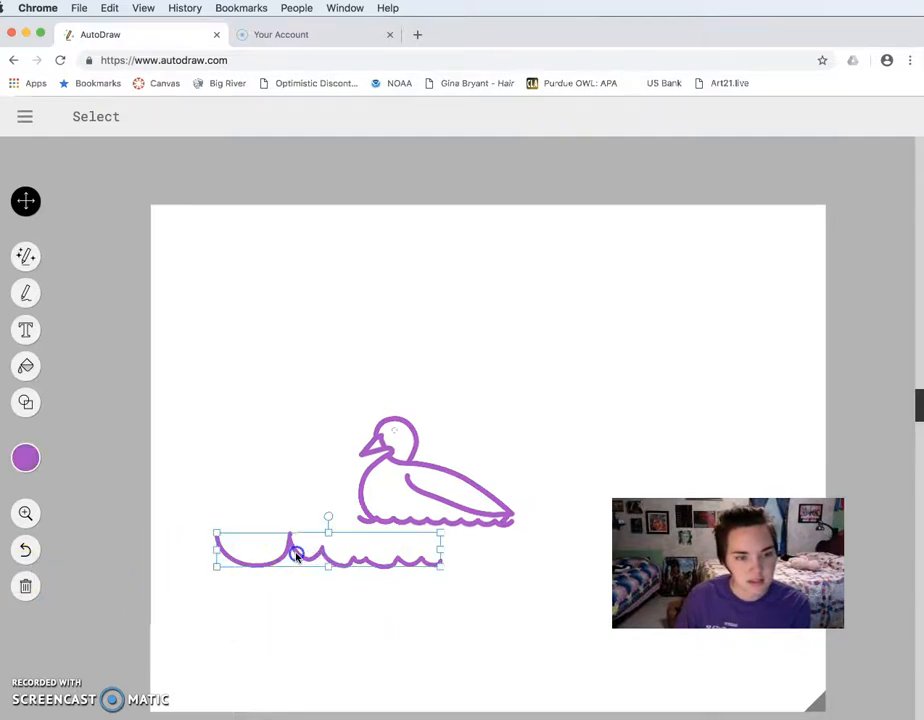
pyautogui.click(25, 587)
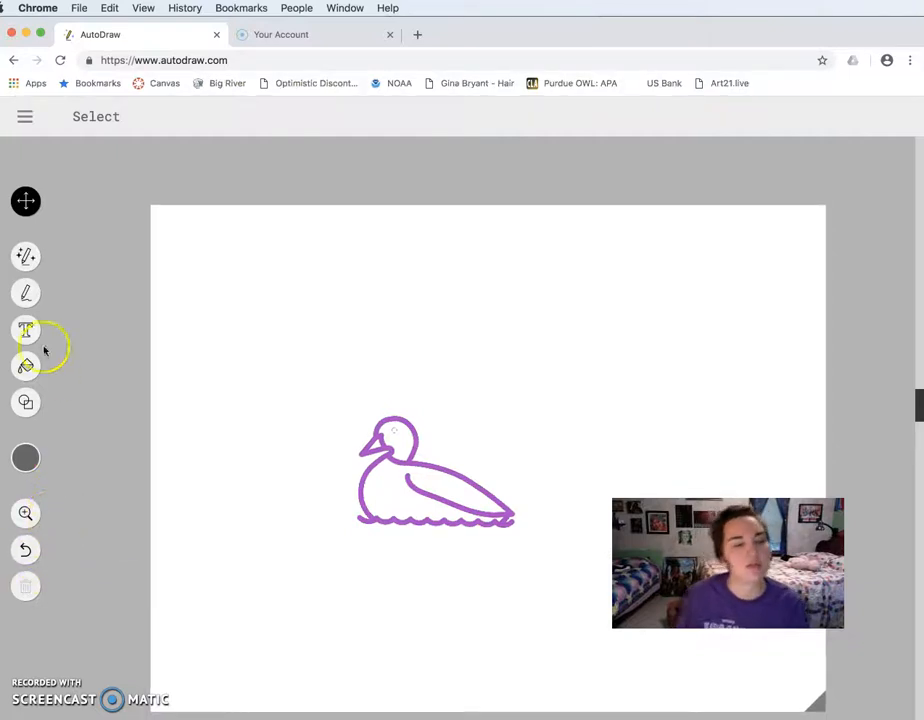
# Draw a blue square-shape outline spanning the full canvas width from the duck's waterline down to the lower edge.
pyautogui.click(26, 403)
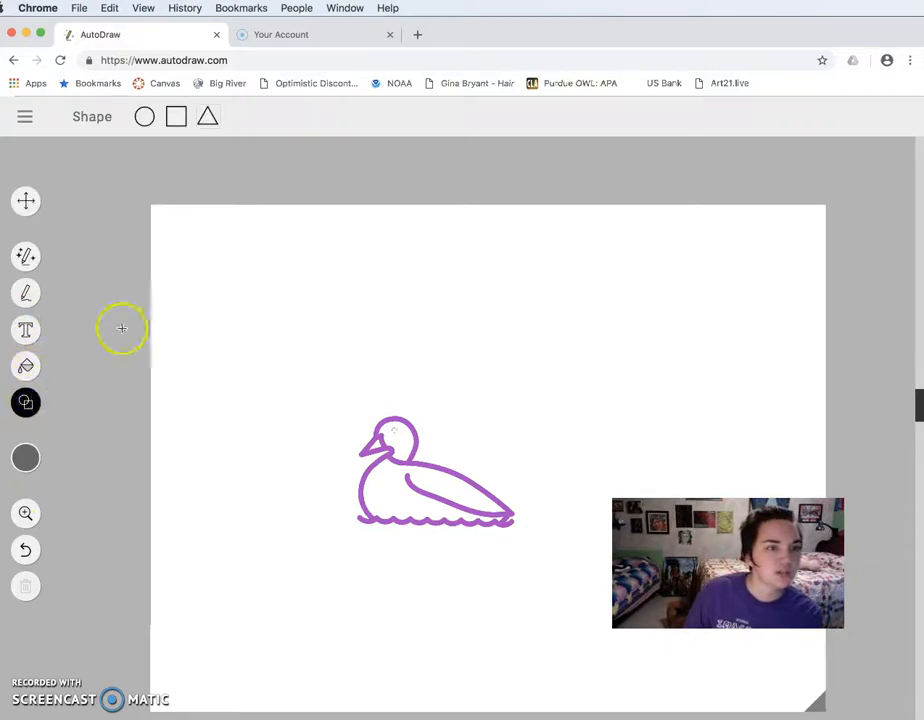
pyautogui.click(184, 118)
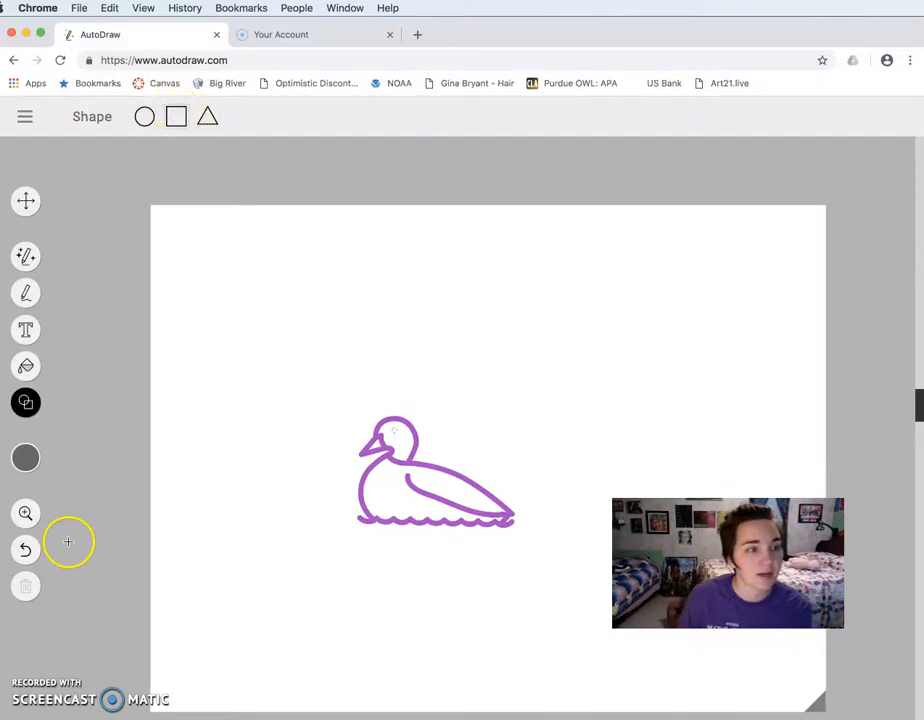
pyautogui.click(31, 464)
pyautogui.click(62, 458)
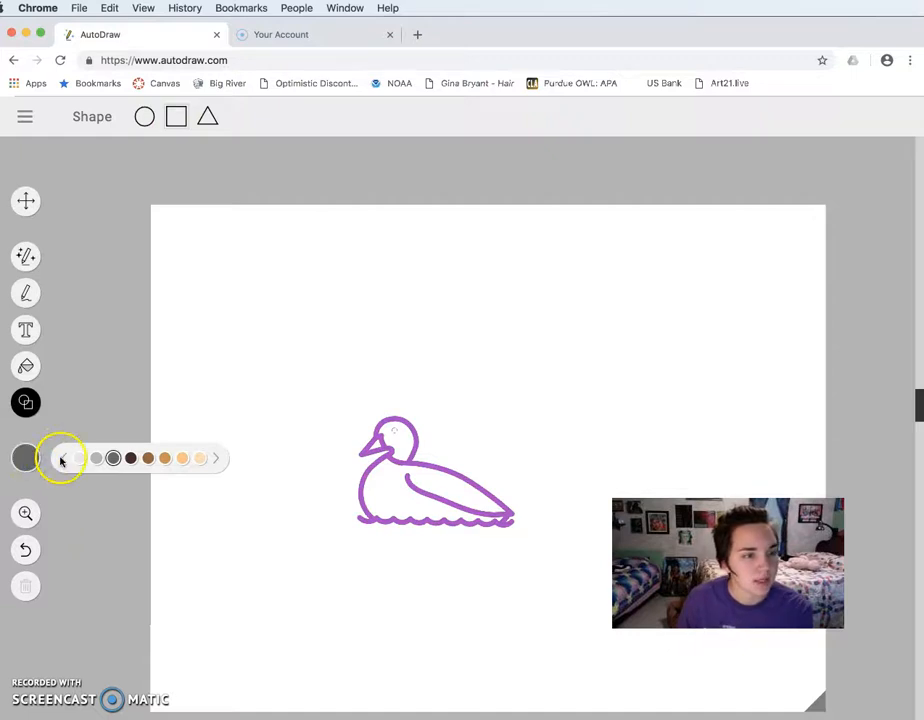
pyautogui.click(80, 460)
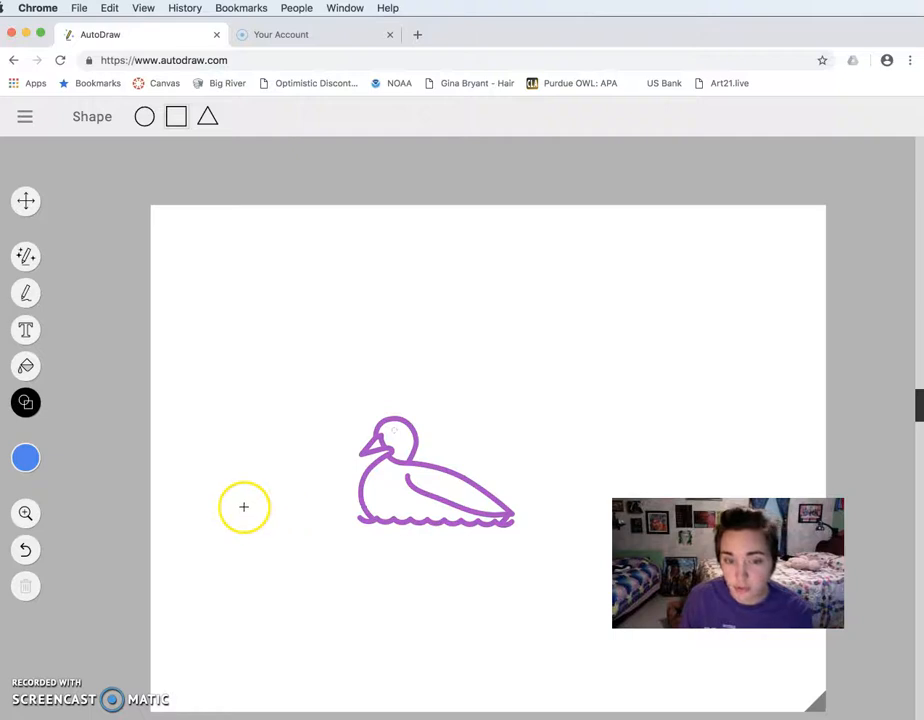
pyautogui.moveTo(151, 513); pyautogui.dragTo(824, 708)
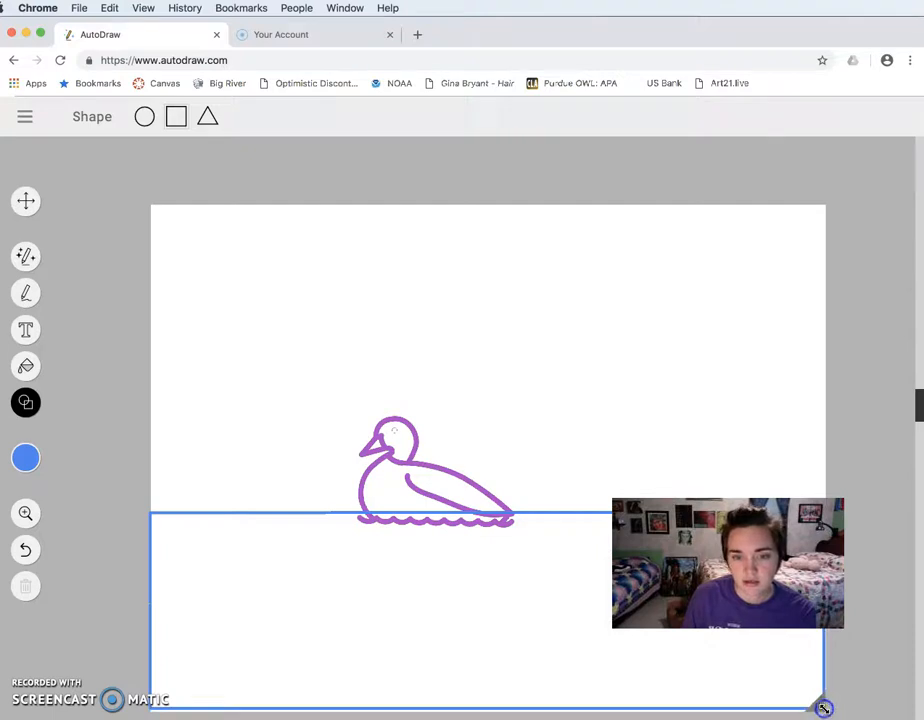
# Fill the rectangle below the duck with solid blue to make the water.
pyautogui.click(347, 548)
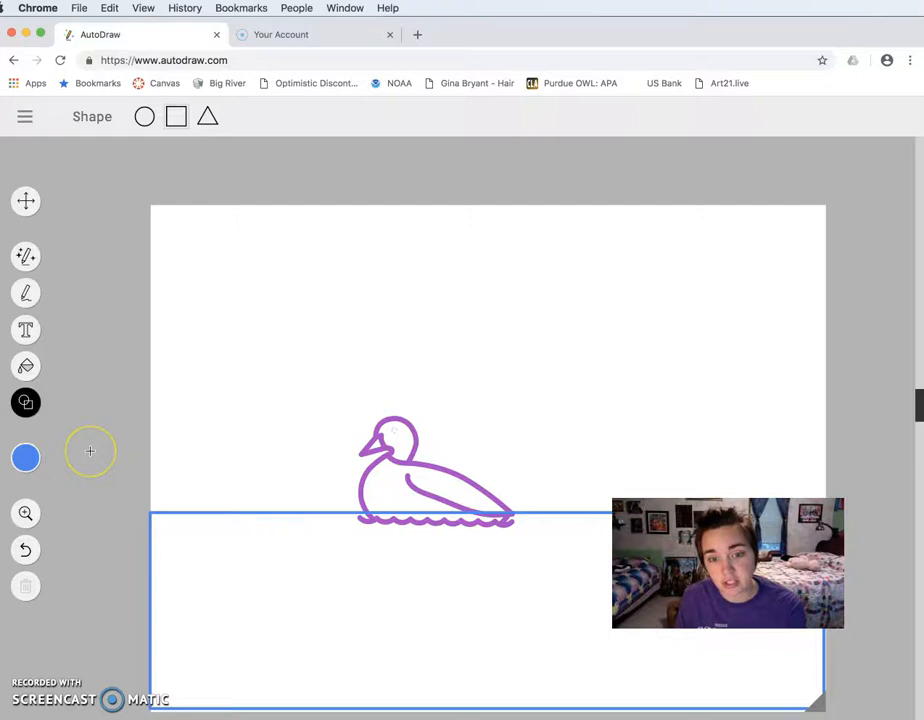
pyautogui.click(26, 366)
pyautogui.click(307, 584)
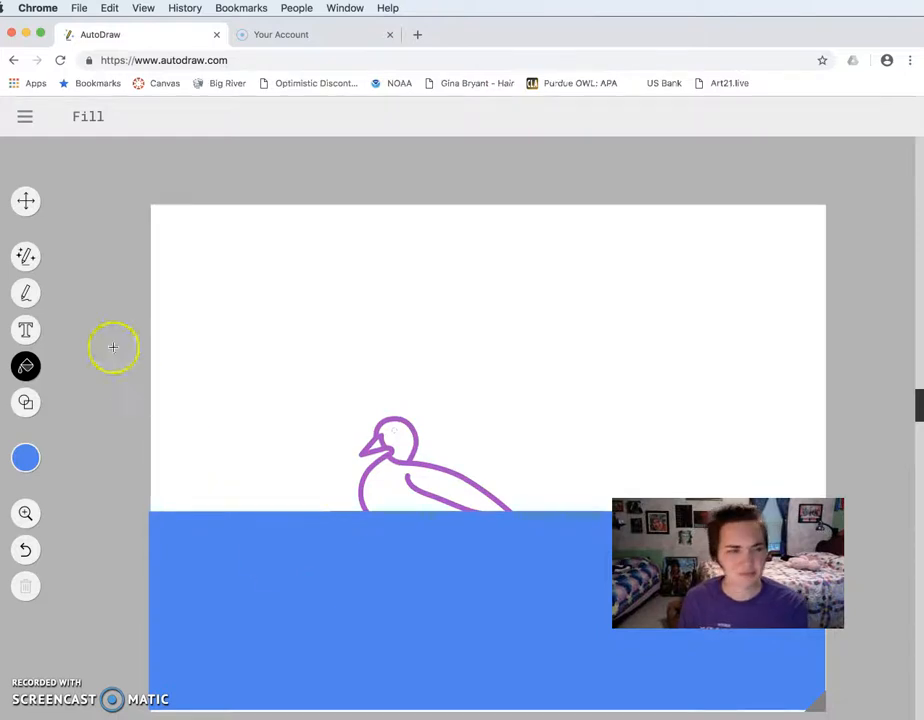
# Move the duck up and slightly left so its wavy base rests on the surface of the blue water.
pyautogui.click(26, 201)
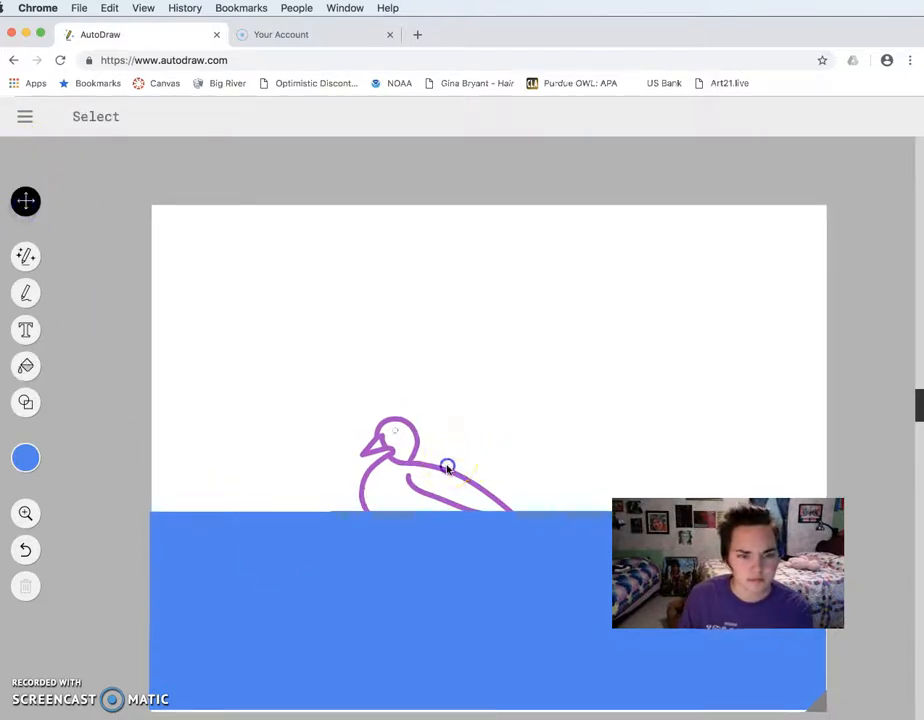
pyautogui.moveTo(446, 471)
pyautogui.mouseDown()
pyautogui.moveTo(445, 457)
pyautogui.moveTo(373, 507)
pyautogui.moveTo(423, 450)
pyautogui.moveTo(418, 420)
pyautogui.moveTo(404, 470)
pyautogui.moveTo(400, 433)
pyautogui.moveTo(401, 457)
pyautogui.mouseUp()
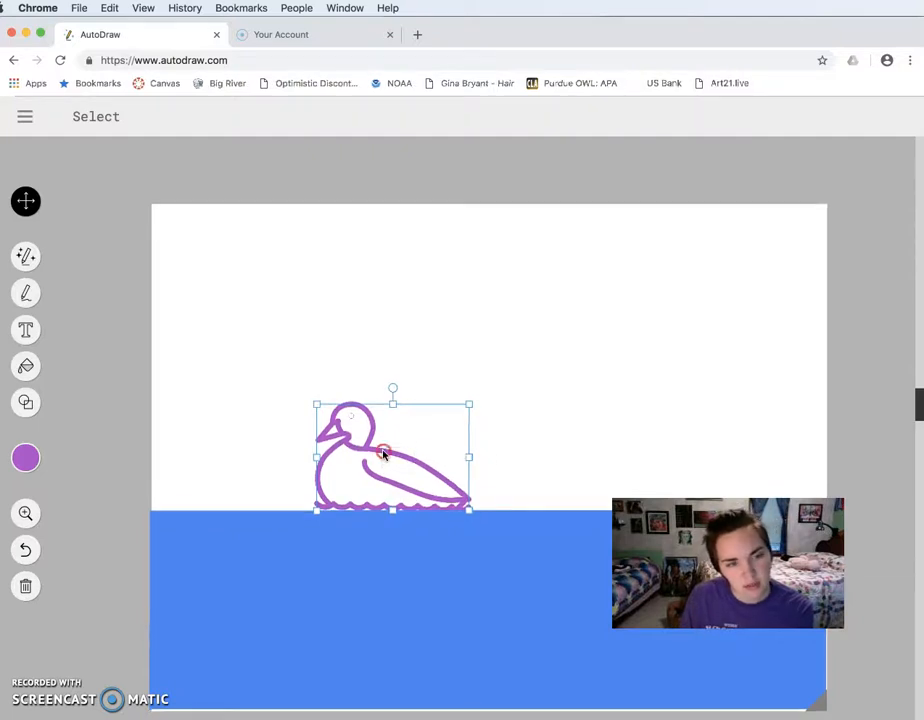
pyautogui.rightClick(383, 454)
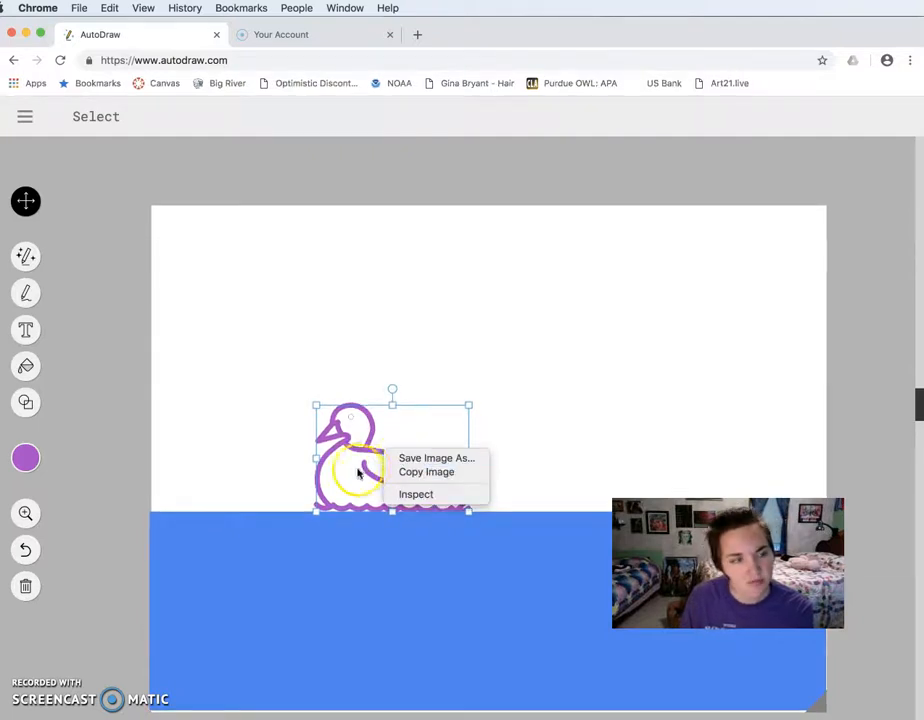
pyautogui.click(266, 470)
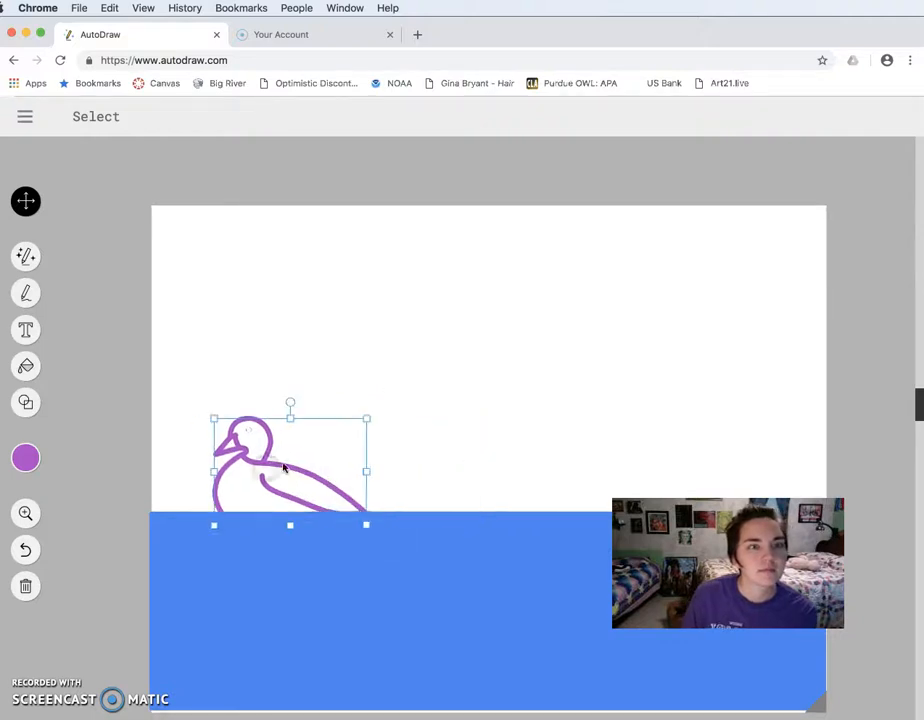
pyautogui.click(368, 452)
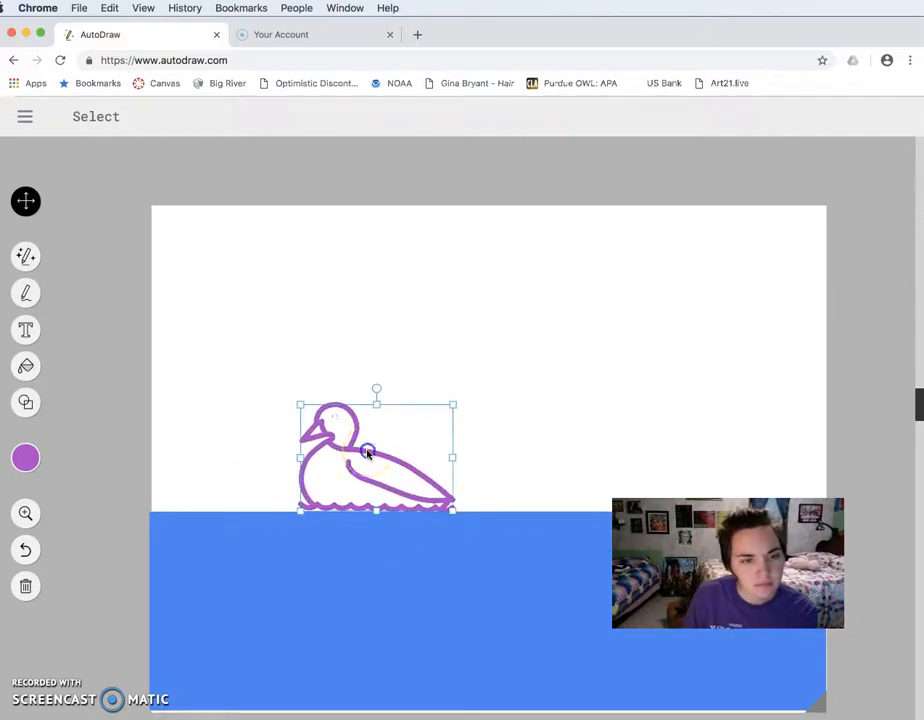
pyautogui.click(484, 555)
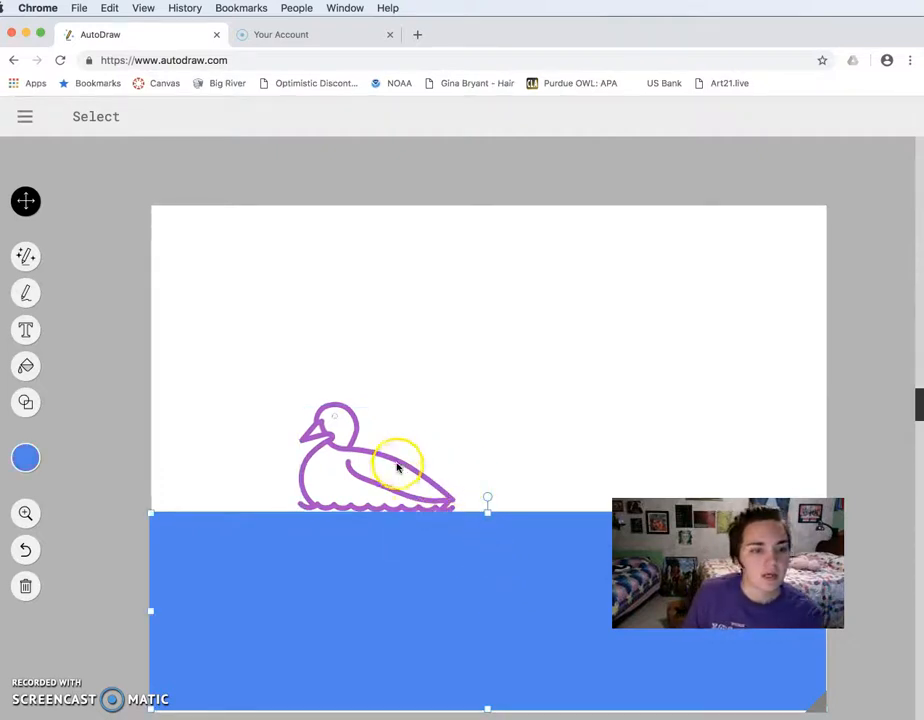
pyautogui.moveTo(397, 470); pyautogui.dragTo(416, 463)
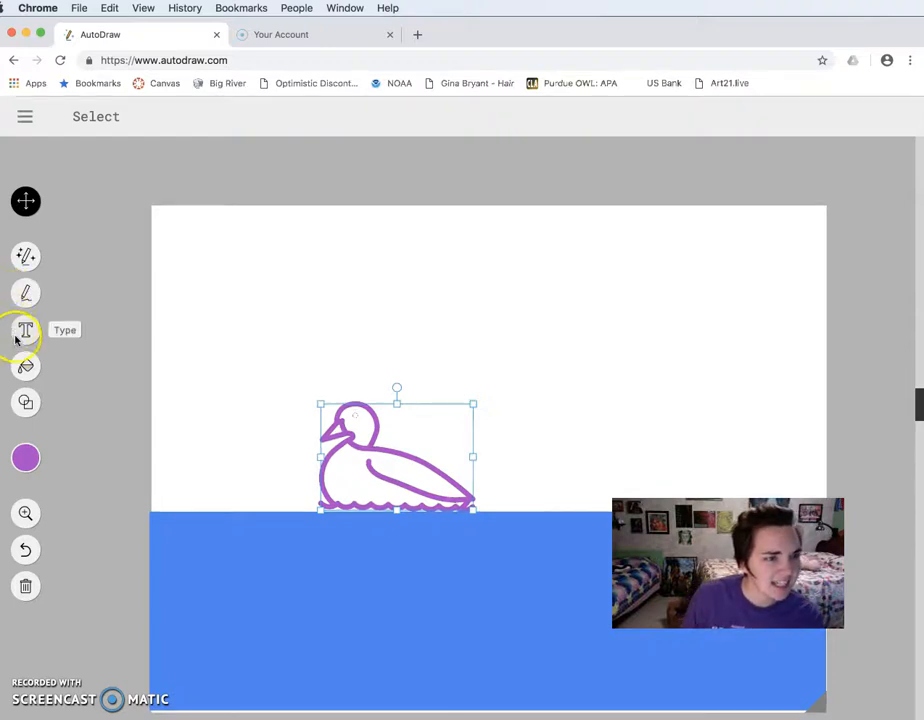
# Sketch a simple closed fish outline in black with AutoDraw in the water below and left of the duck.
pyautogui.click(26, 256)
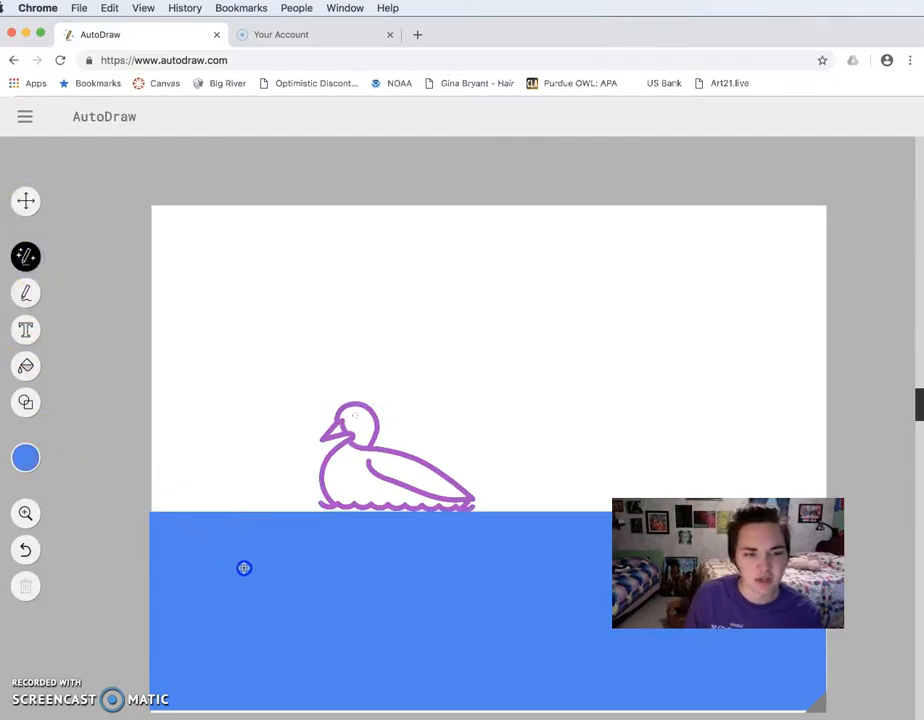
pyautogui.click(26, 457)
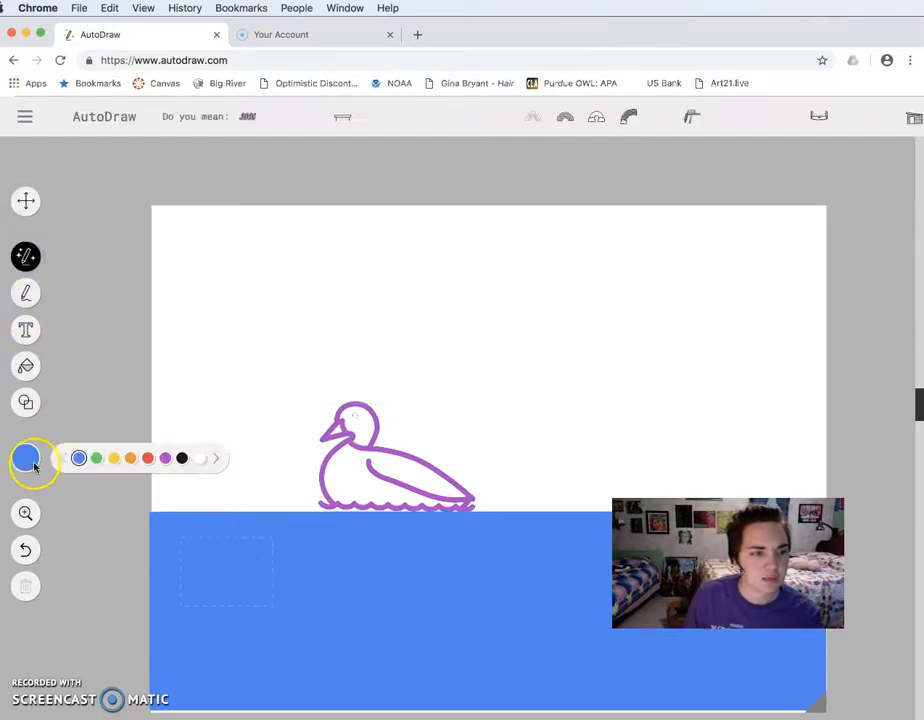
pyautogui.click(181, 460)
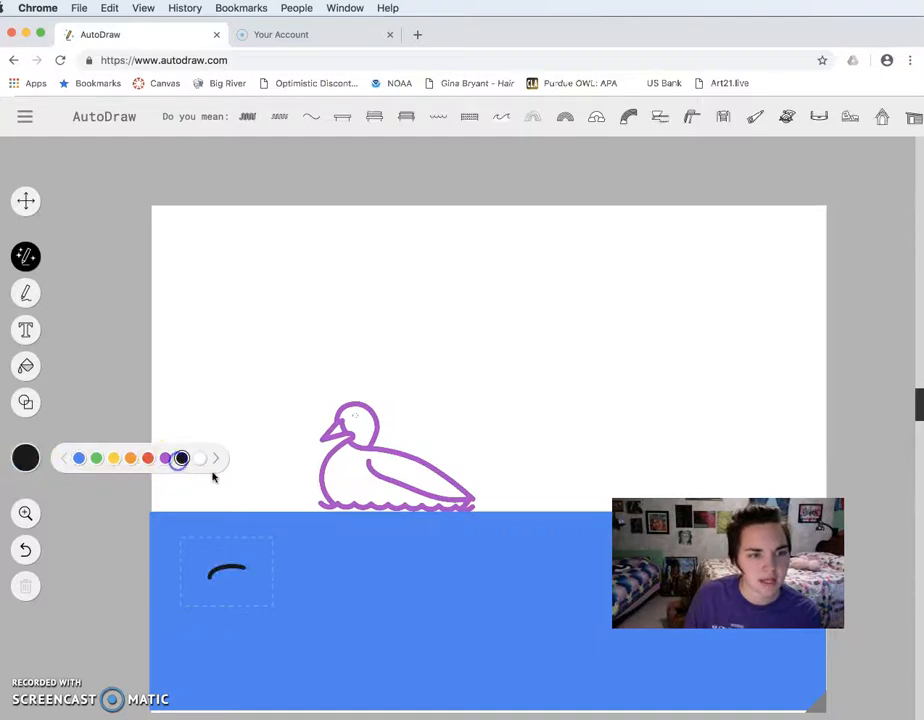
pyautogui.moveTo(244, 569)
pyautogui.mouseDown()
pyautogui.moveTo(294, 552)
pyautogui.moveTo(294, 597)
pyautogui.mouseUp()
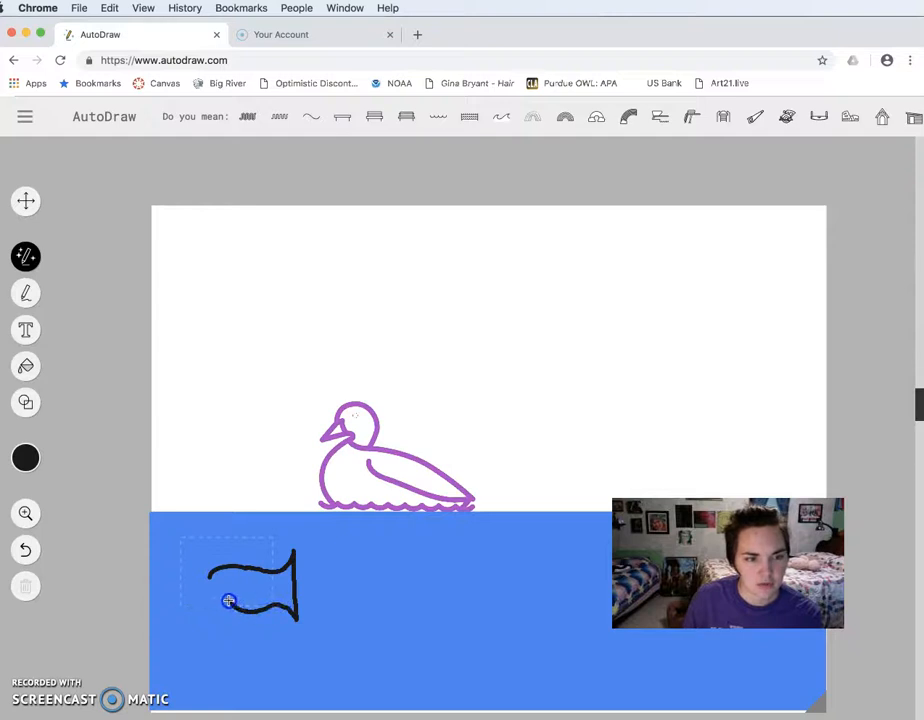
pyautogui.moveTo(212, 577); pyautogui.dragTo(211, 574)
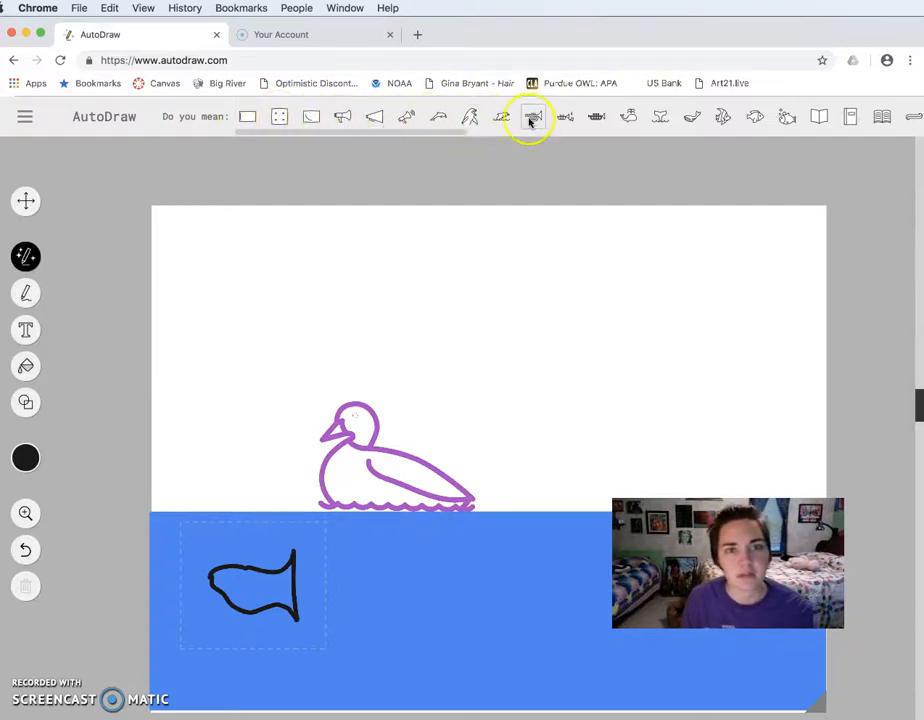
# Try the fish suggestions, replace the sketch with the right-facing fish with a long curved top fin, and shrink it to about 70%.
pyautogui.click(755, 118)
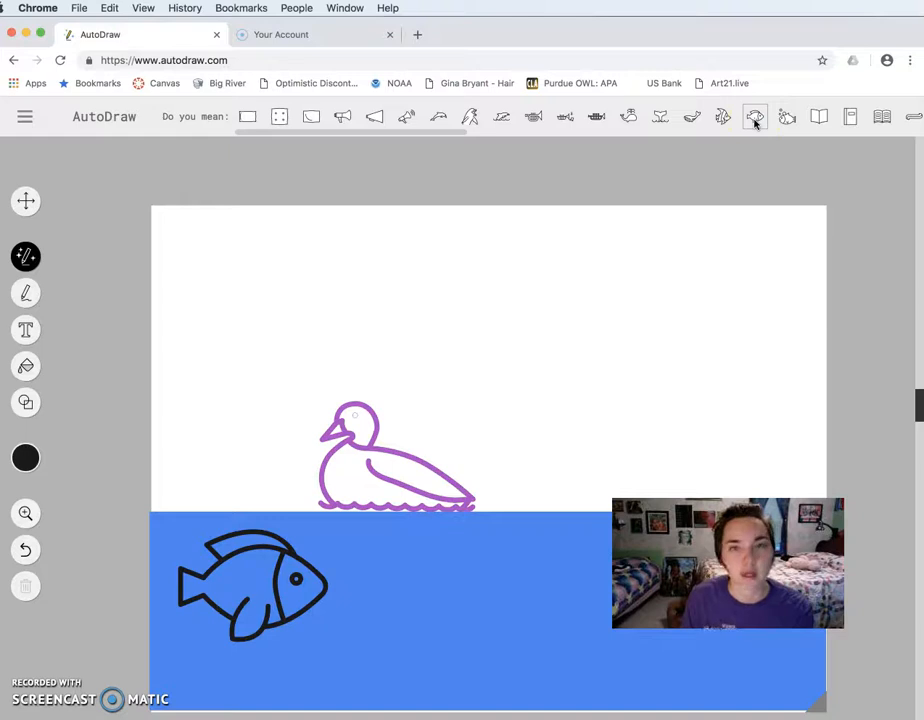
pyautogui.click(785, 118)
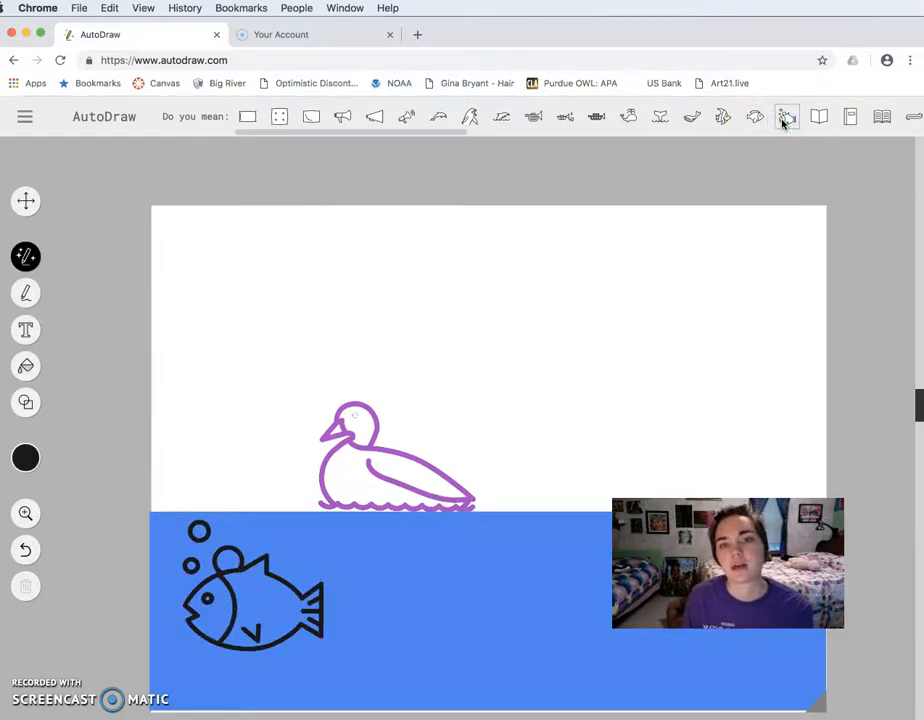
pyautogui.click(722, 117)
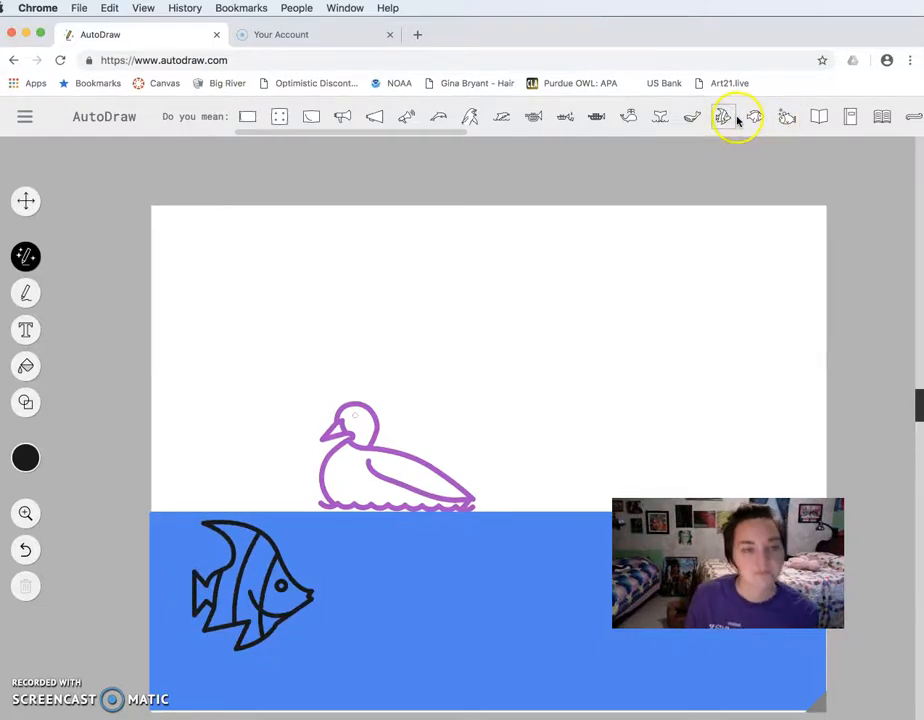
pyautogui.click(750, 118)
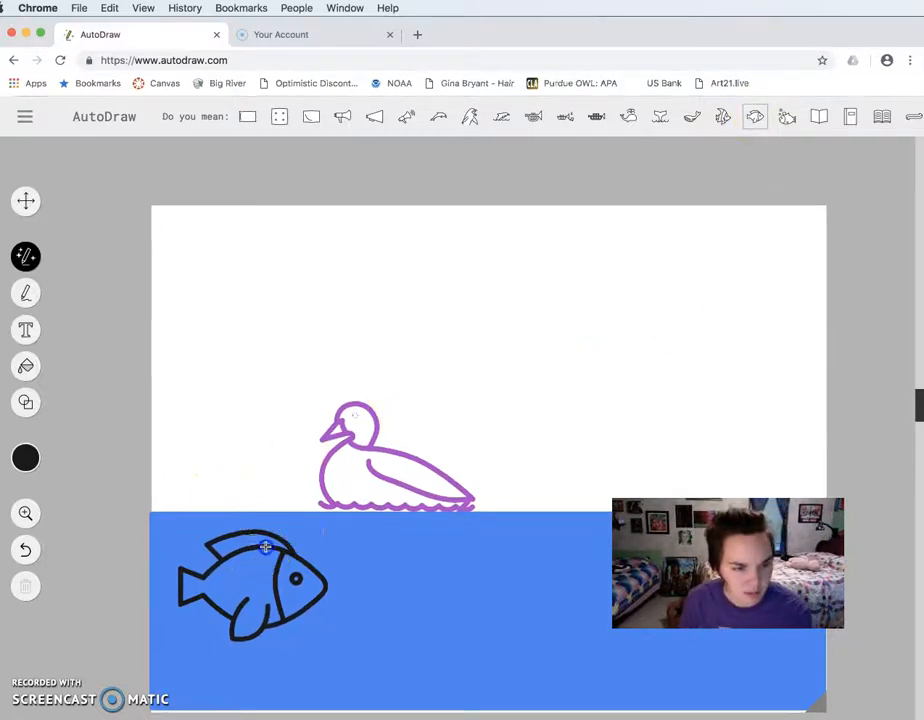
pyautogui.click(265, 547)
pyautogui.moveTo(323, 640); pyautogui.dragTo(311, 614)
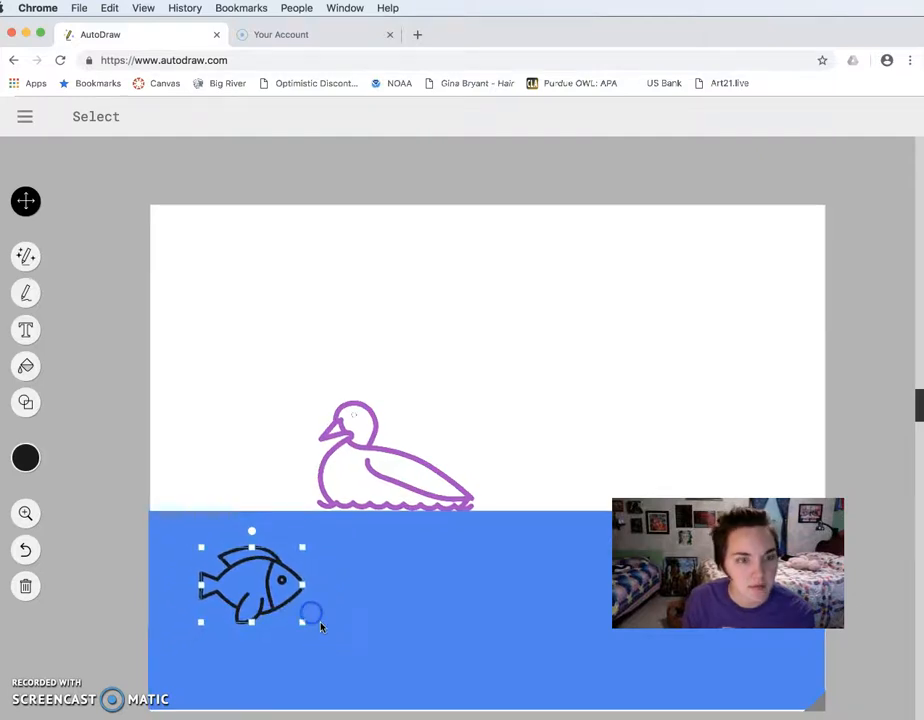
# Duplicate the fish and place the copy in the water below and to the right of the original.
pyautogui.click(261, 585)
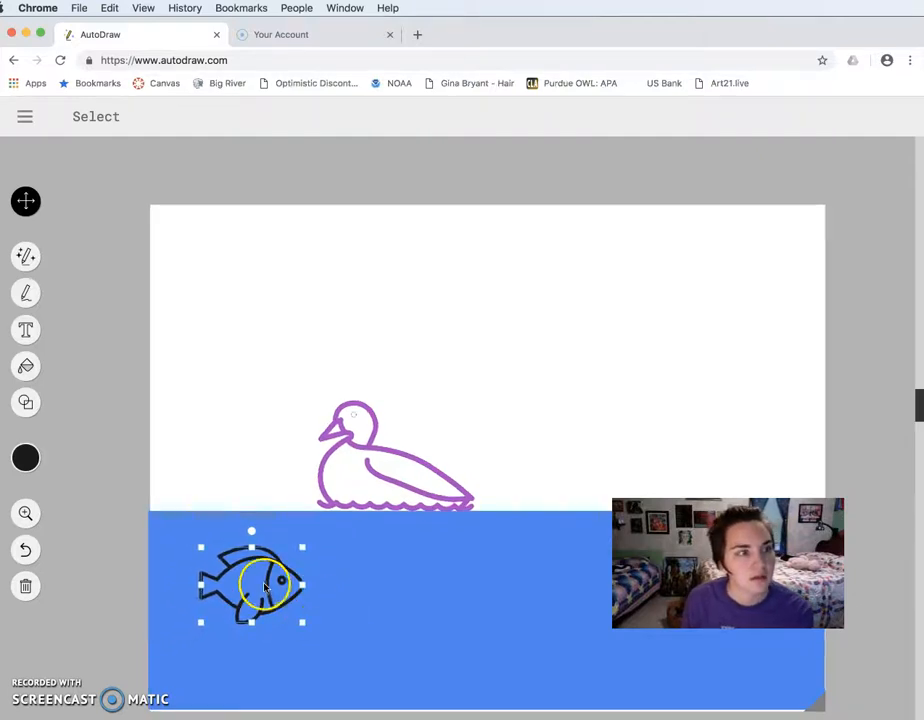
pyautogui.moveTo(261, 585); pyautogui.dragTo(277, 560)
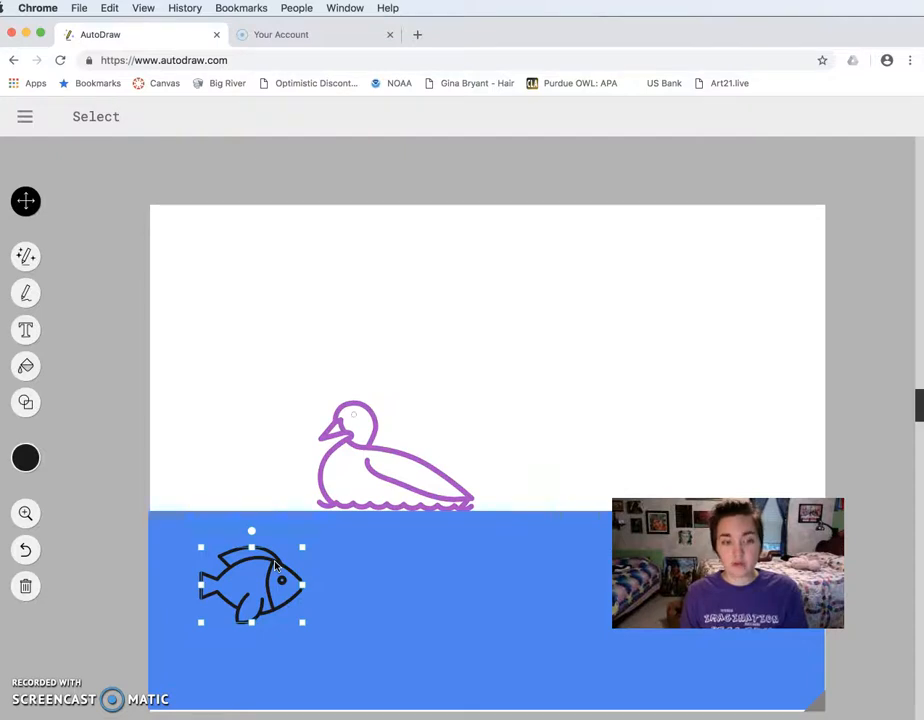
pyautogui.press('super+v')
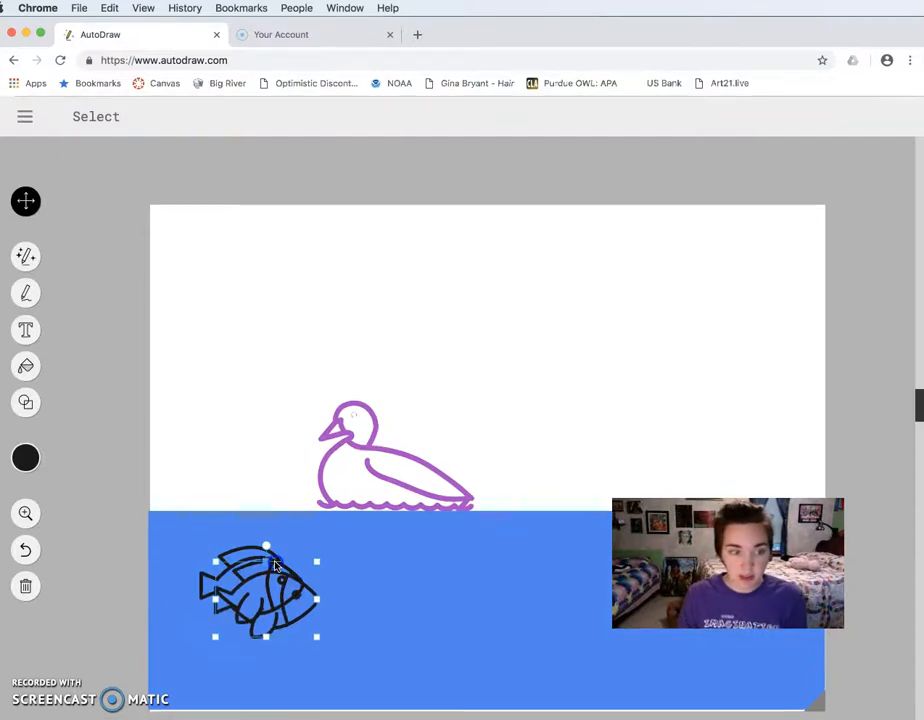
pyautogui.moveTo(328, 567); pyautogui.dragTo(329, 593)
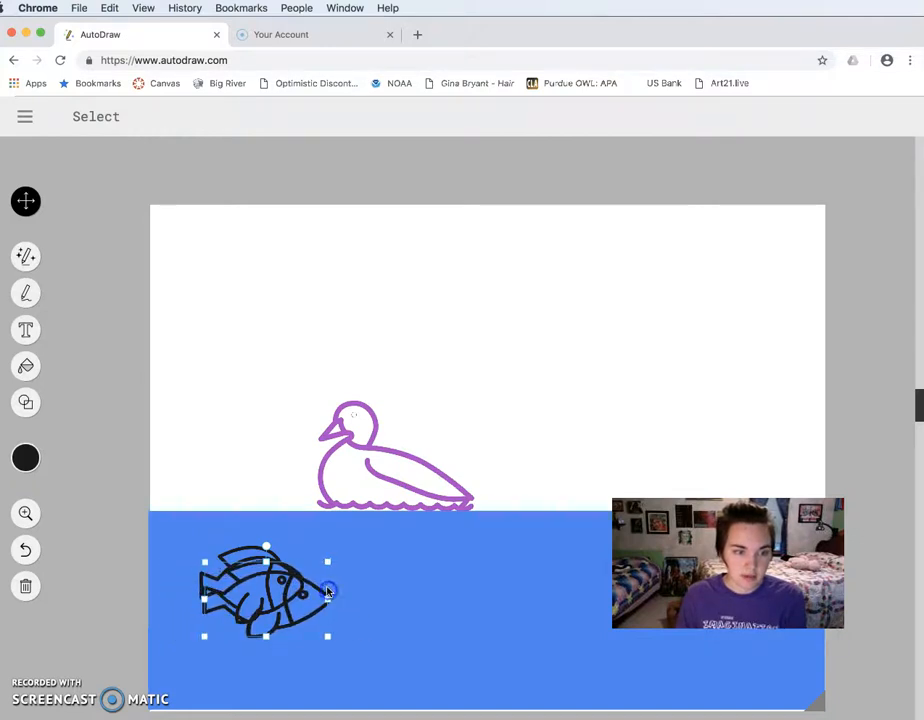
pyautogui.click(312, 577)
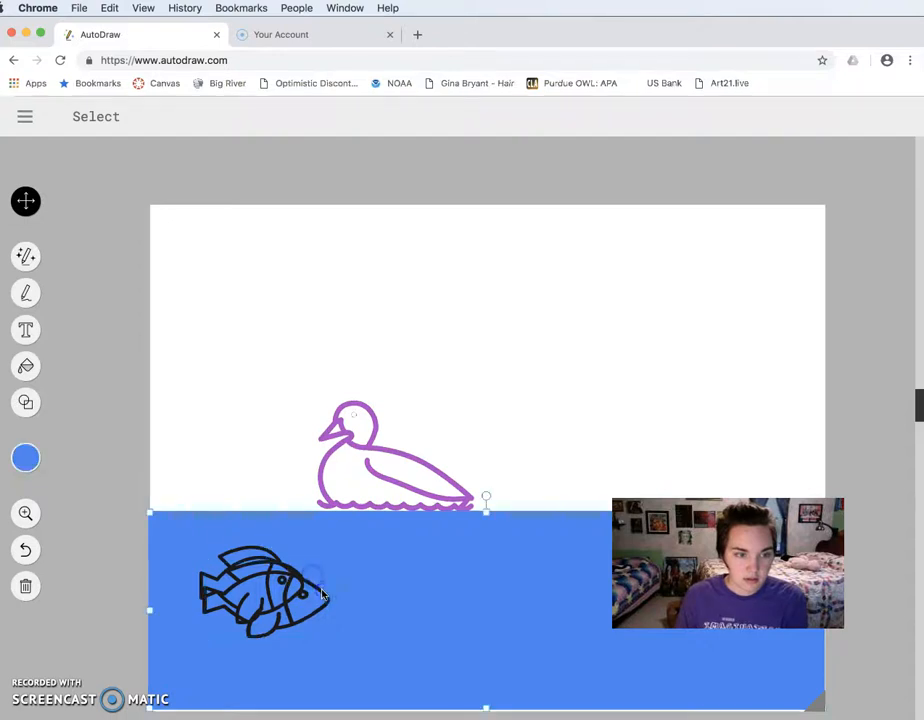
pyautogui.click(322, 592)
pyautogui.moveTo(326, 594); pyautogui.dragTo(440, 606)
pyautogui.moveTo(382, 586); pyautogui.dragTo(378, 617)
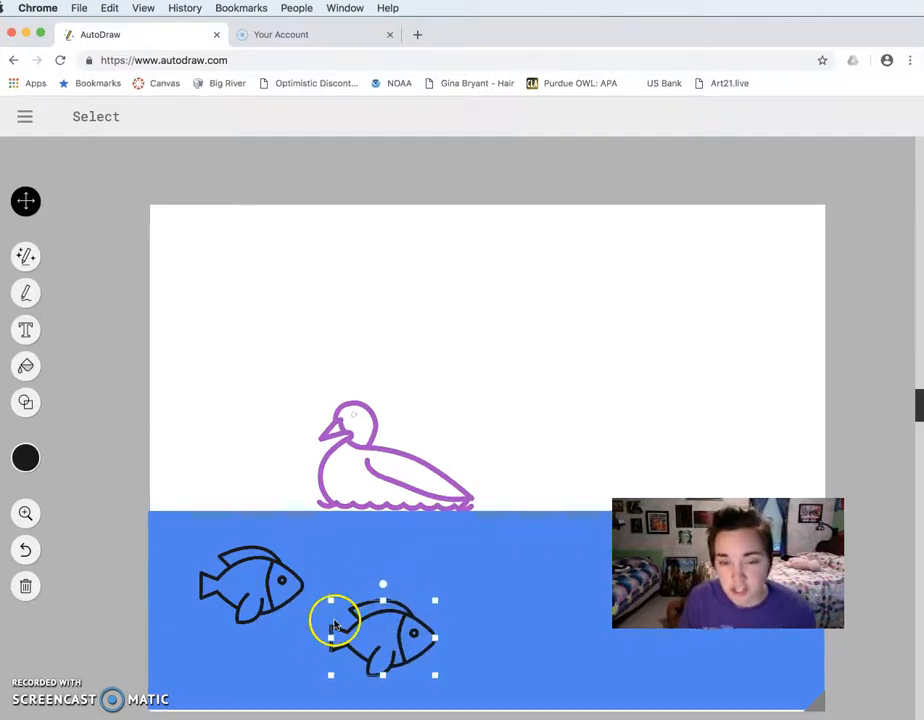
# Fill the body of the lower fish with green.
pyautogui.click(29, 367)
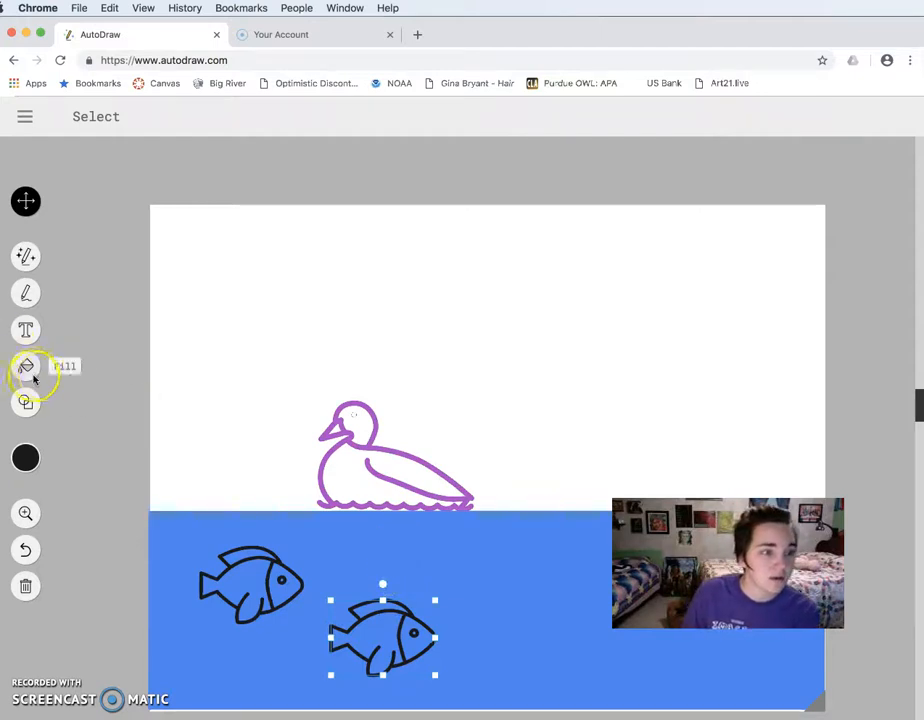
pyautogui.click(27, 459)
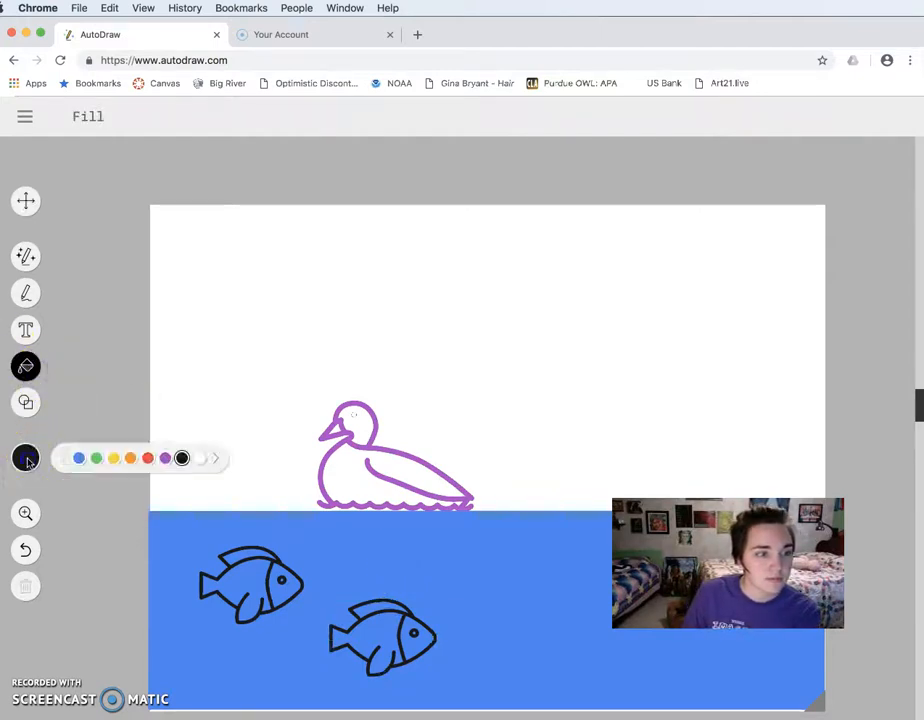
pyautogui.click(96, 458)
pyautogui.click(390, 638)
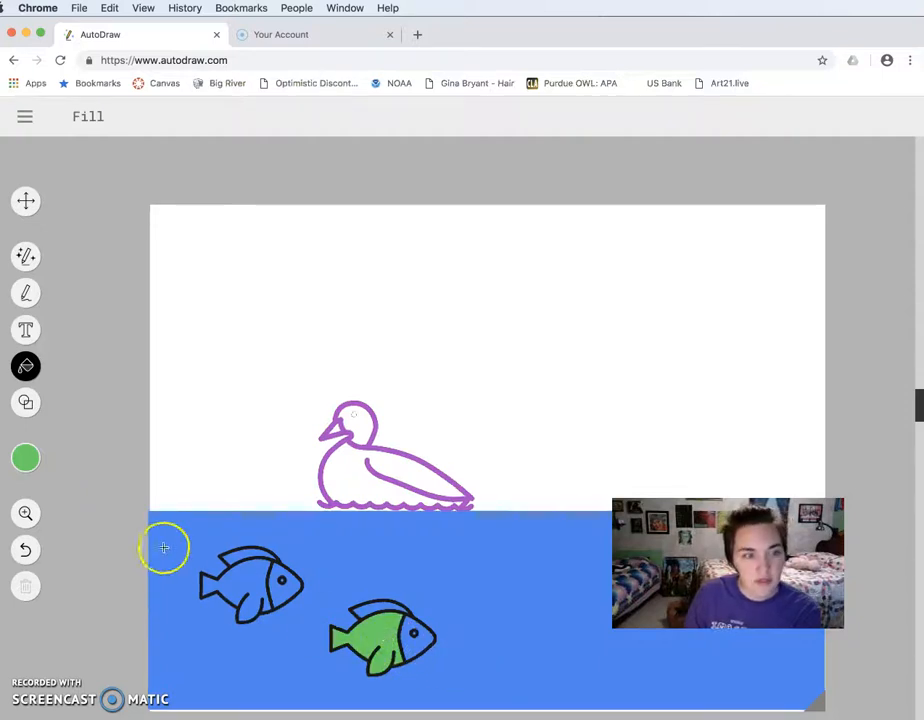
# Fill the lower fish's head with red and its top fin with purple.
pyautogui.click(27, 458)
pyautogui.click(148, 458)
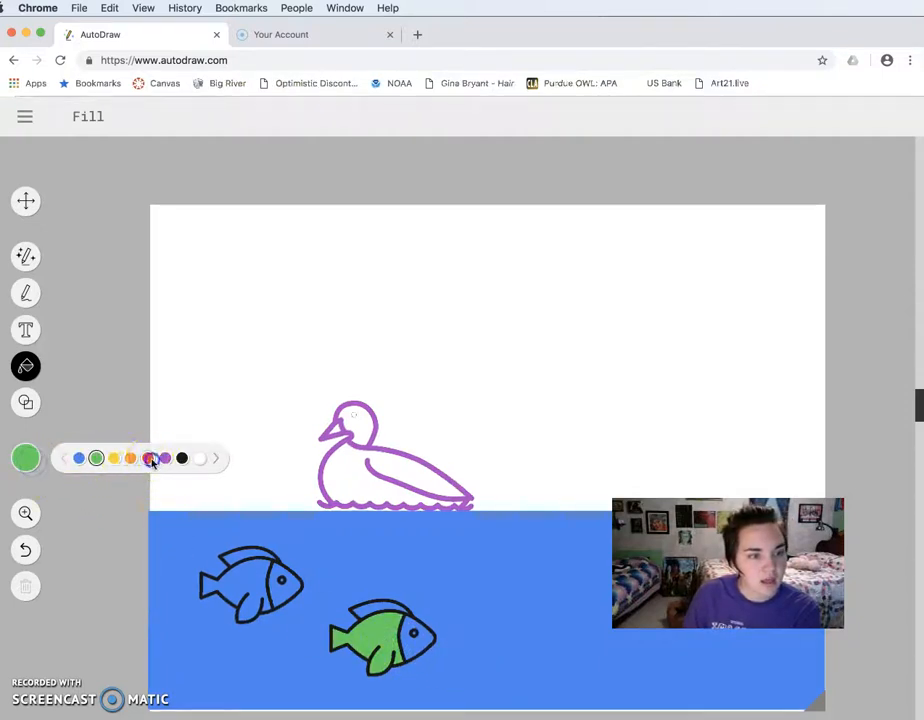
pyautogui.click(415, 647)
pyautogui.click(27, 456)
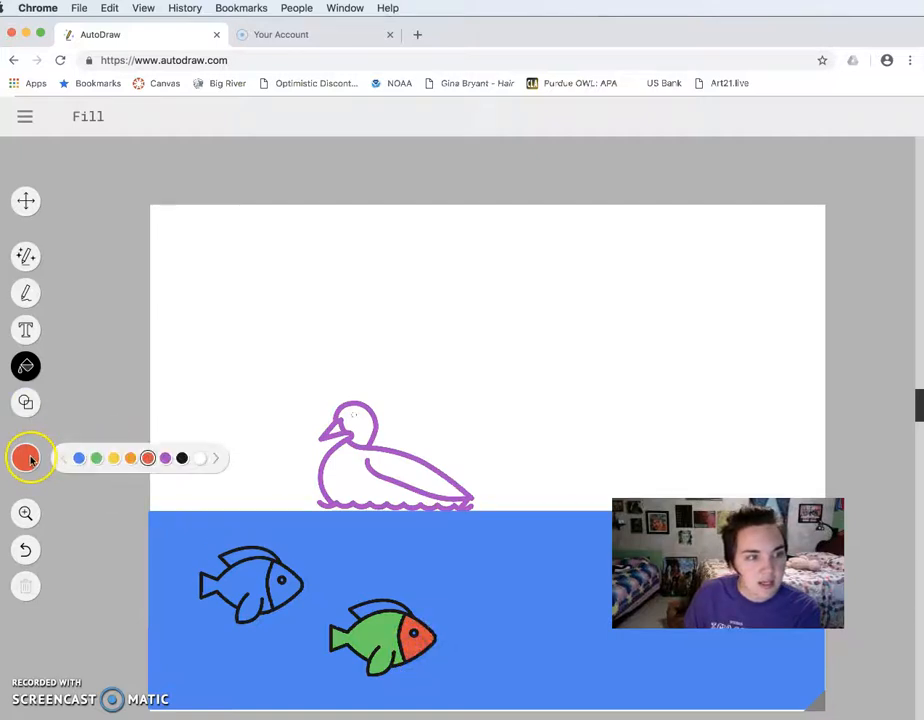
pyautogui.click(166, 459)
pyautogui.click(368, 603)
# Fill the upper fish's body with purple and its head with yellow.
pyautogui.click(288, 591)
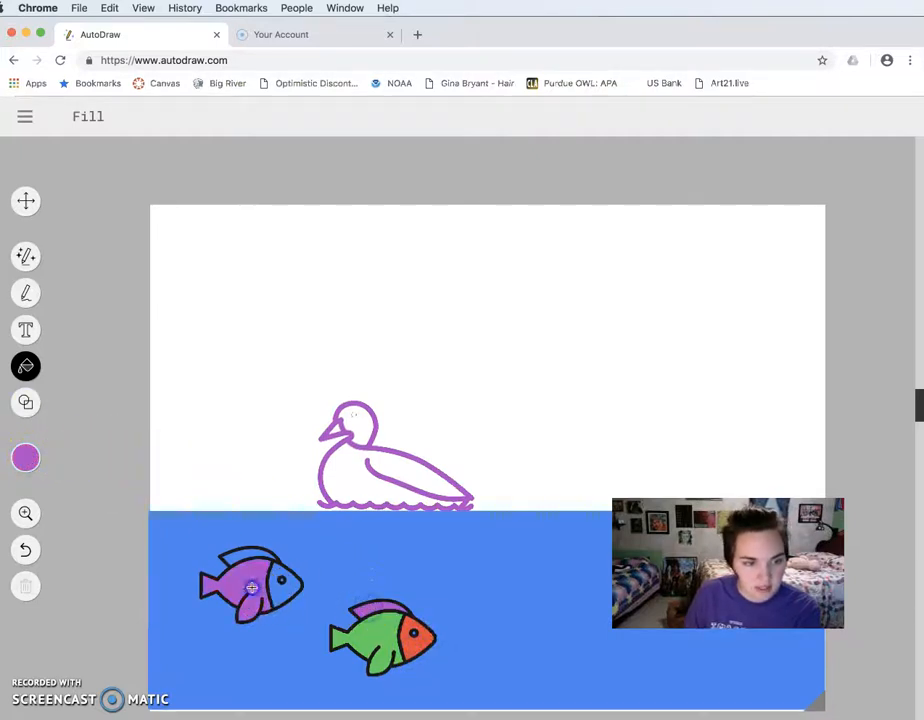
pyautogui.click(25, 458)
pyautogui.click(113, 458)
pyautogui.click(291, 590)
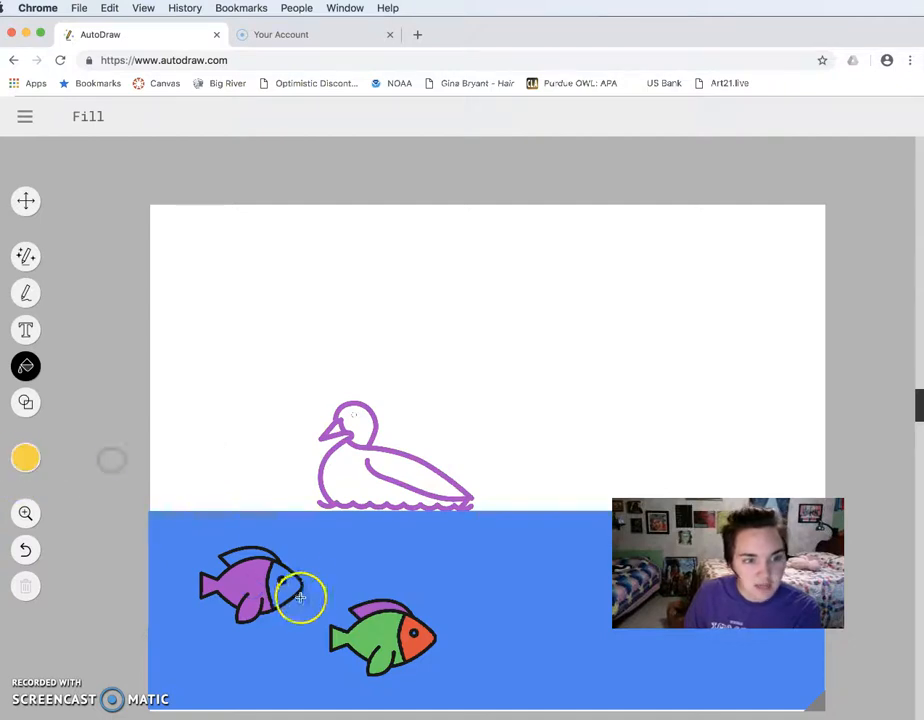
# Fill the top fin of the upper fish with black.
pyautogui.click(29, 460)
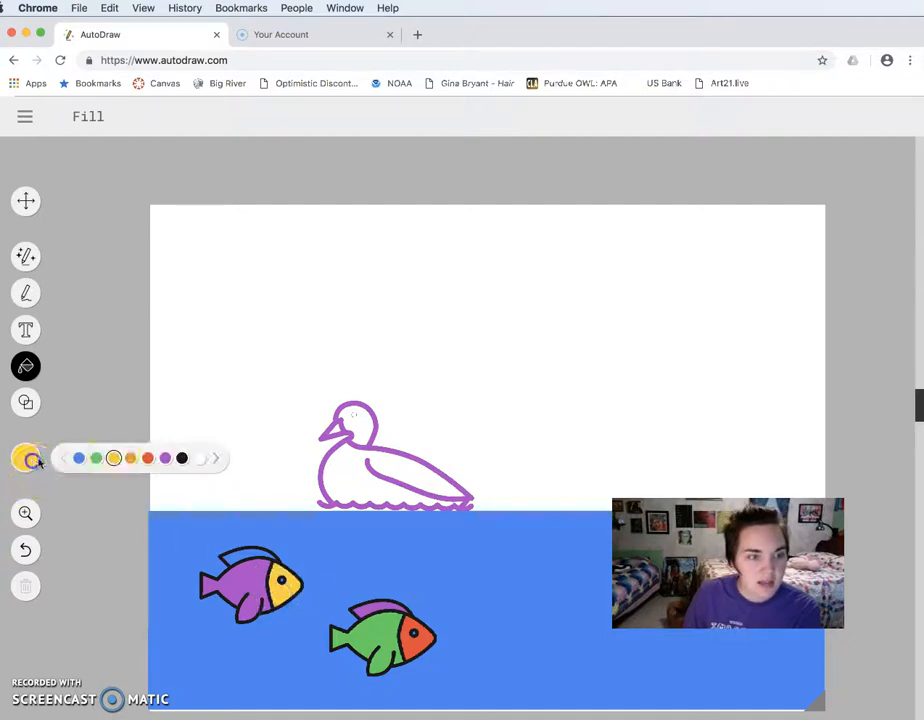
pyautogui.click(180, 458)
pyautogui.click(242, 552)
pyautogui.click(378, 571)
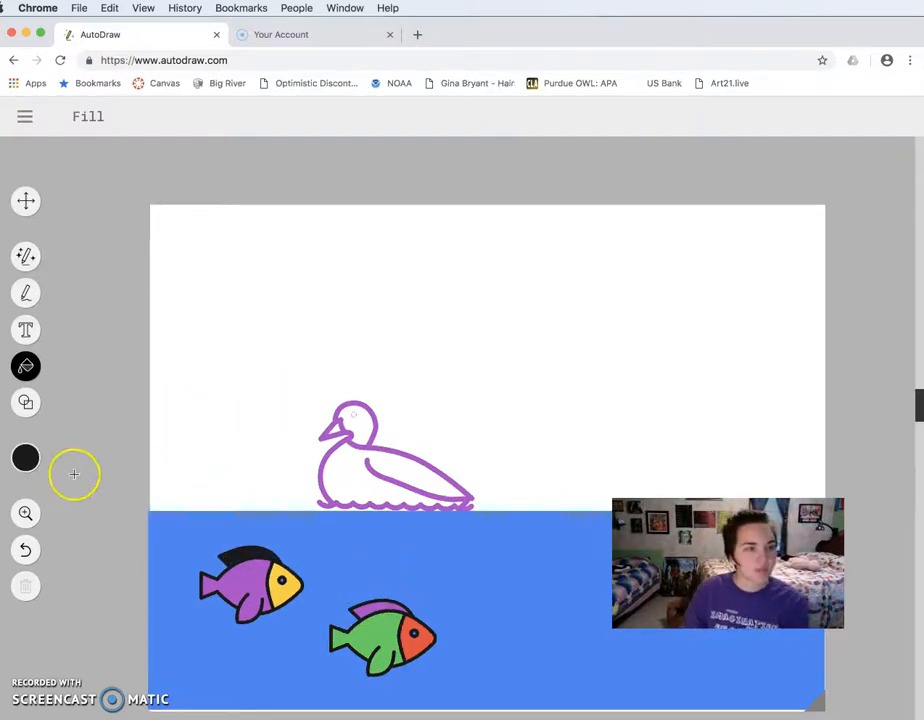
# Fill the duck's body with green.
pyautogui.moveTo(26, 457)
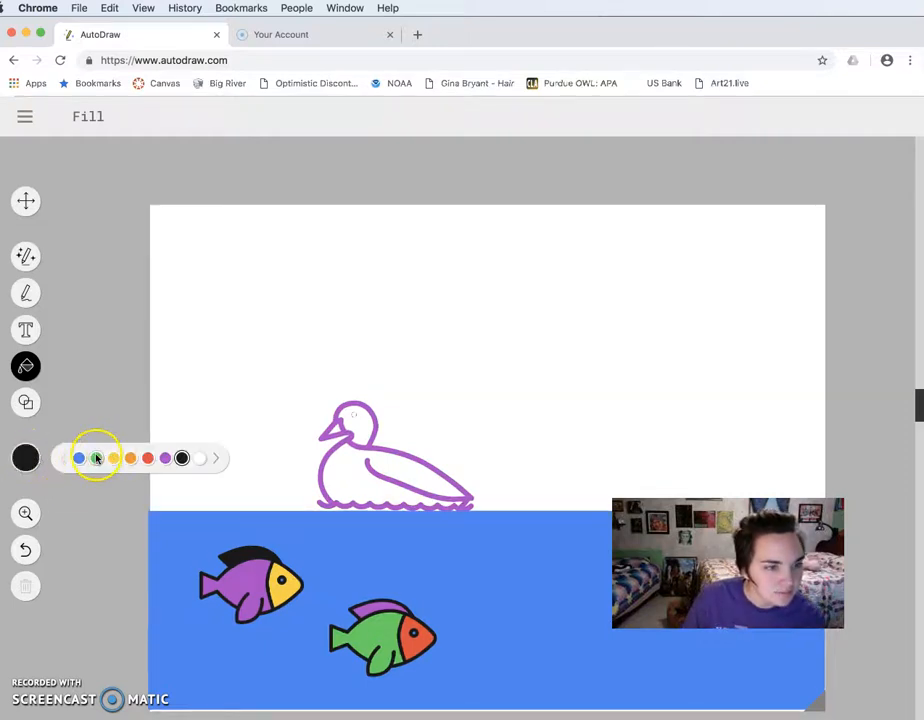
pyautogui.click(95, 456)
pyautogui.click(344, 480)
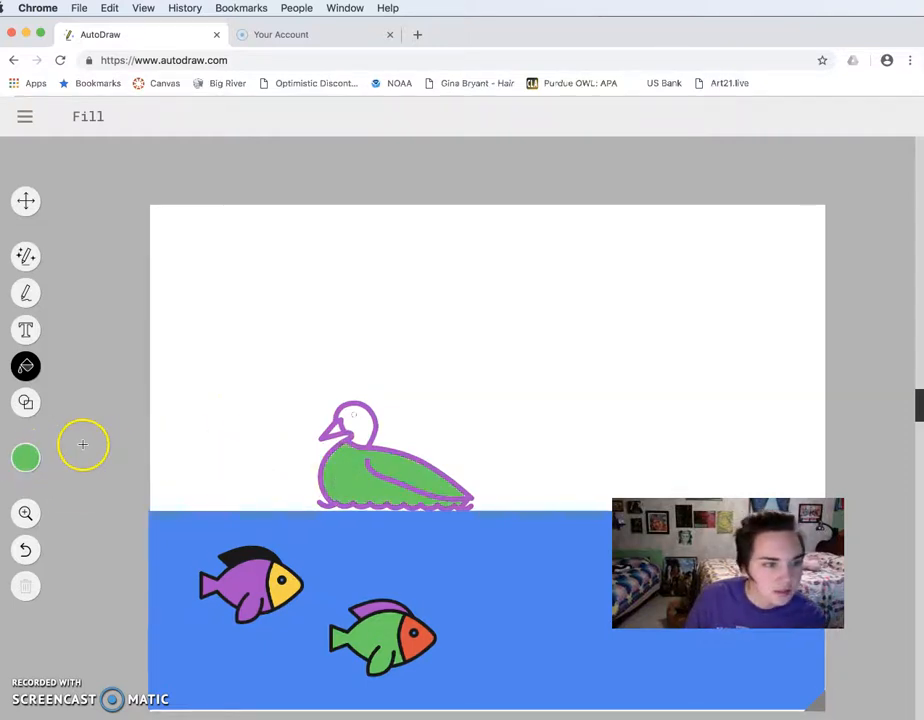
# Try red as the fill for the duck's head and undo it.
pyautogui.moveTo(26, 457)
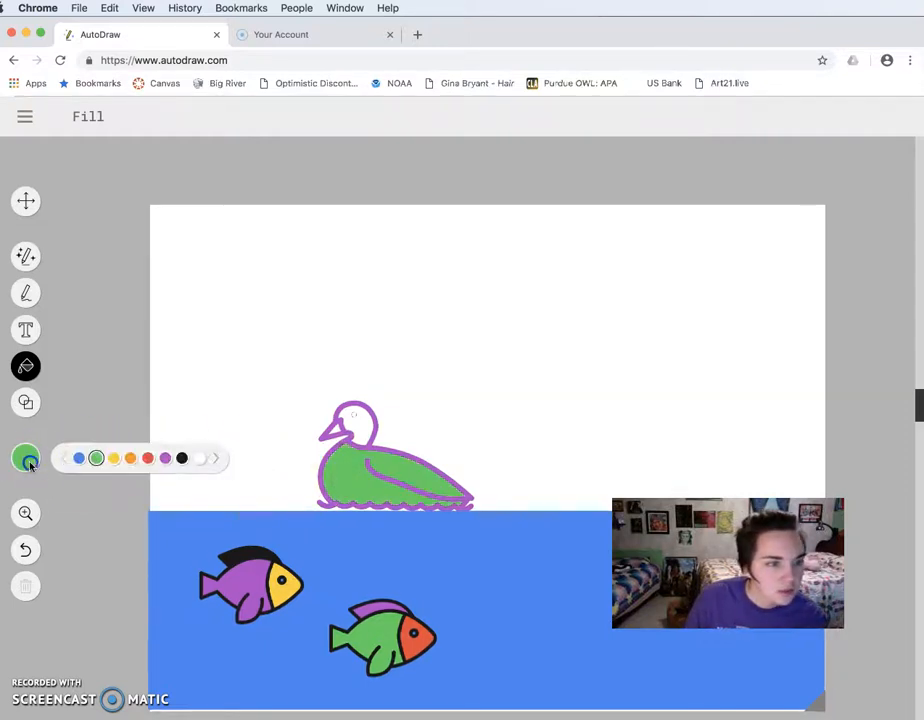
pyautogui.click(147, 457)
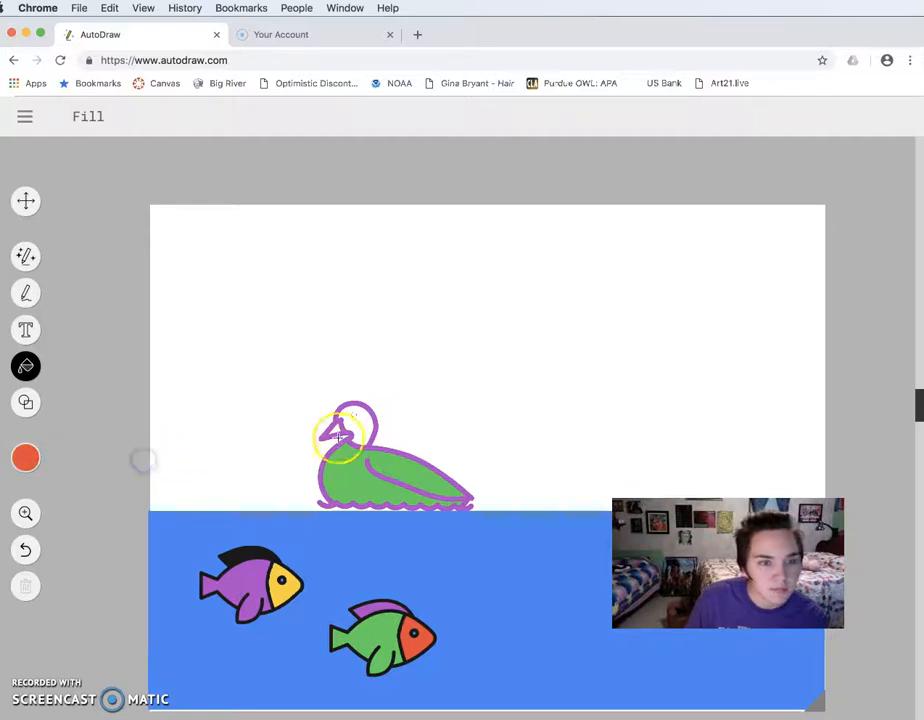
pyautogui.click(352, 425)
pyautogui.click(386, 515)
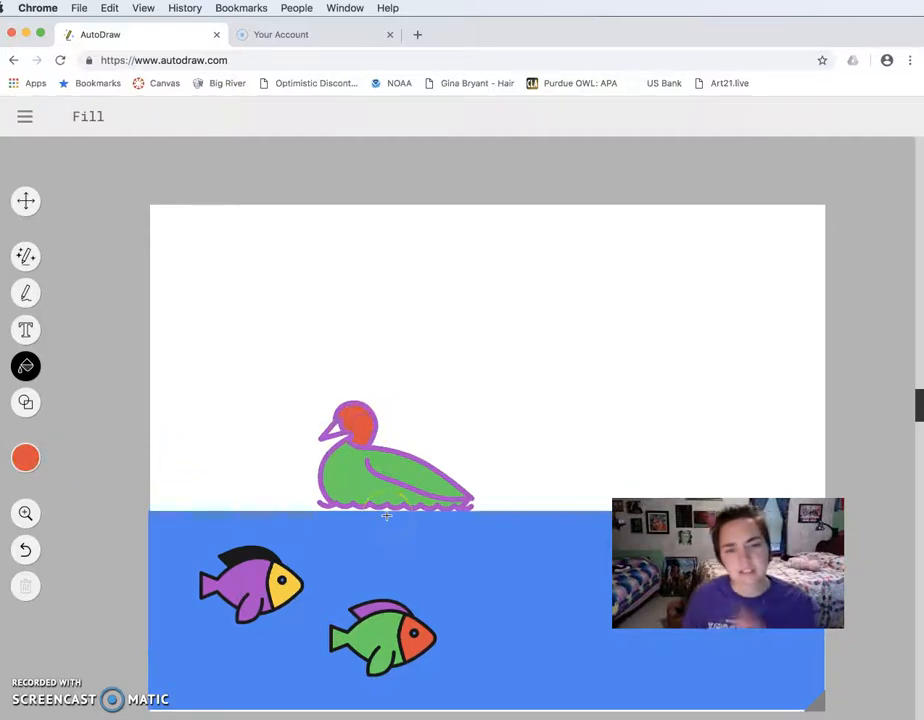
pyautogui.click(27, 550)
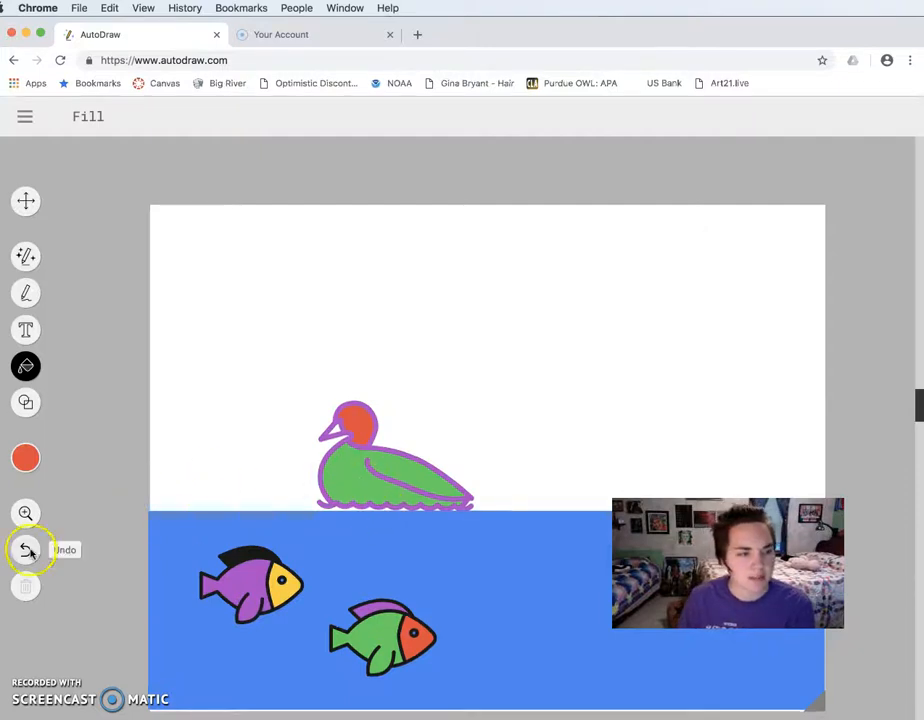
pyautogui.click(27, 550)
# Fill the duck's head with blue.
pyautogui.click(26, 457)
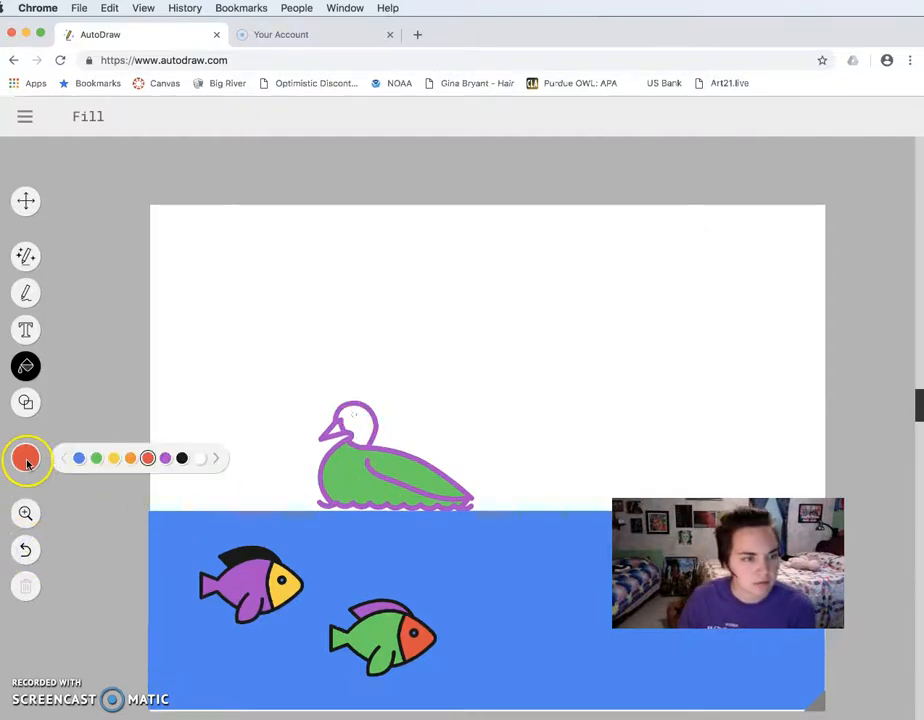
pyautogui.click(96, 459)
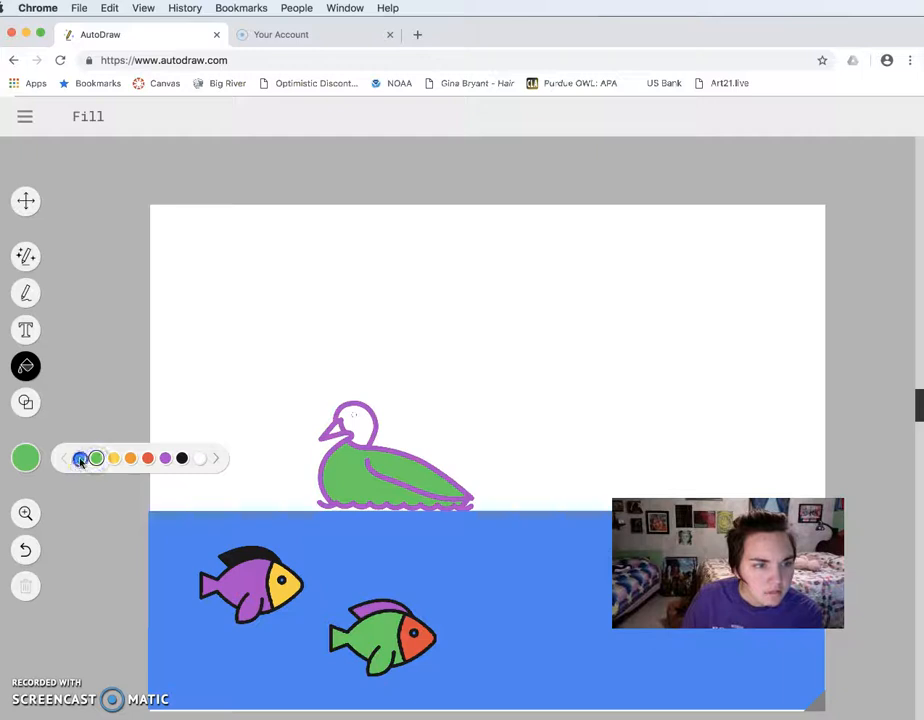
pyautogui.click(80, 459)
pyautogui.click(362, 428)
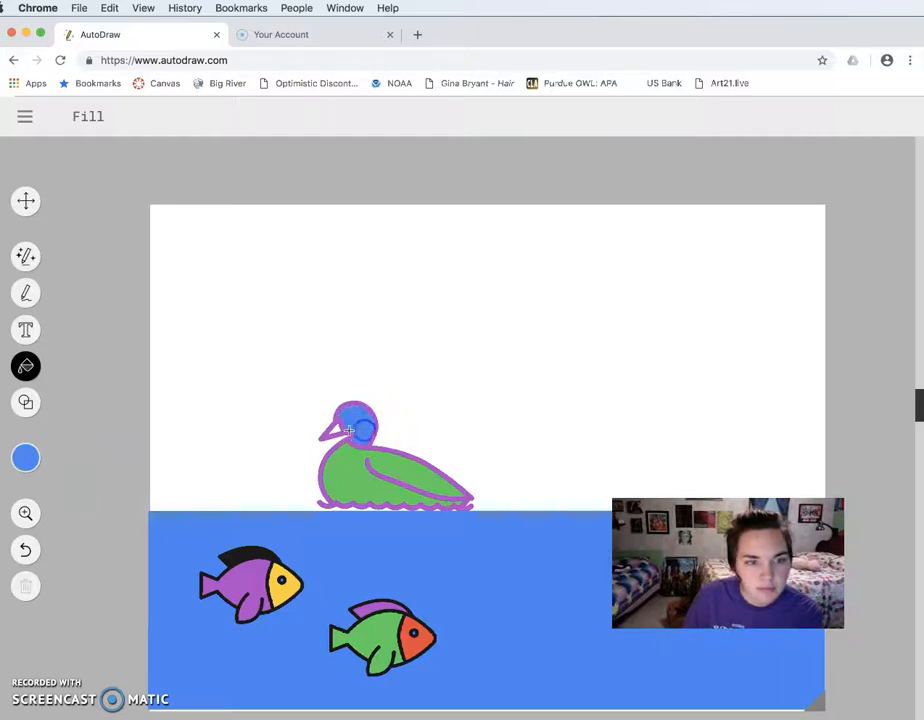
# Fill the duck's beak with orange.
pyautogui.click(41, 455)
pyautogui.click(145, 458)
pyautogui.click(132, 459)
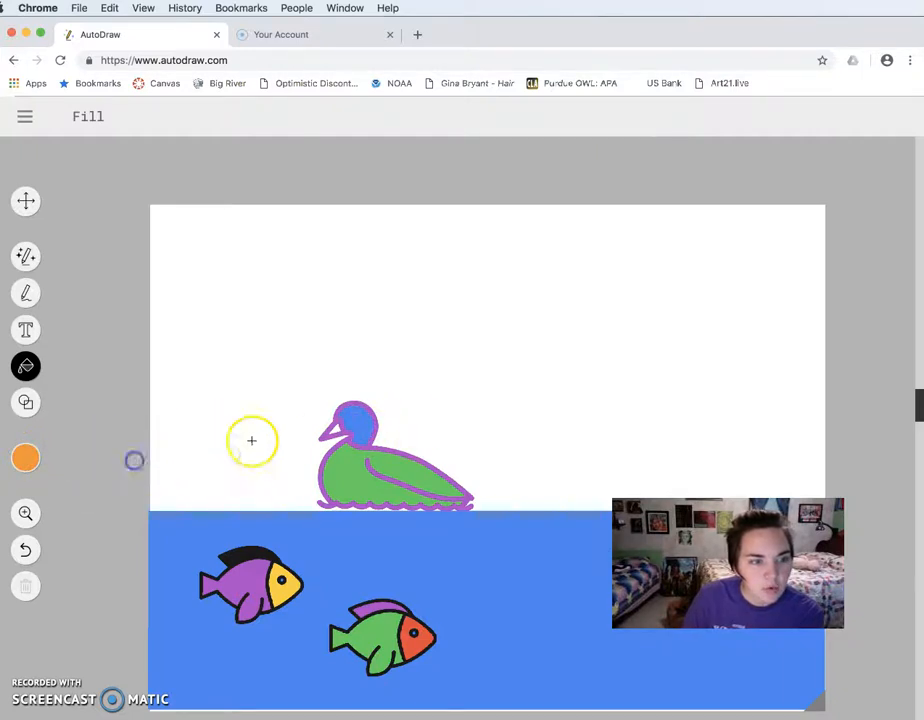
pyautogui.click(337, 429)
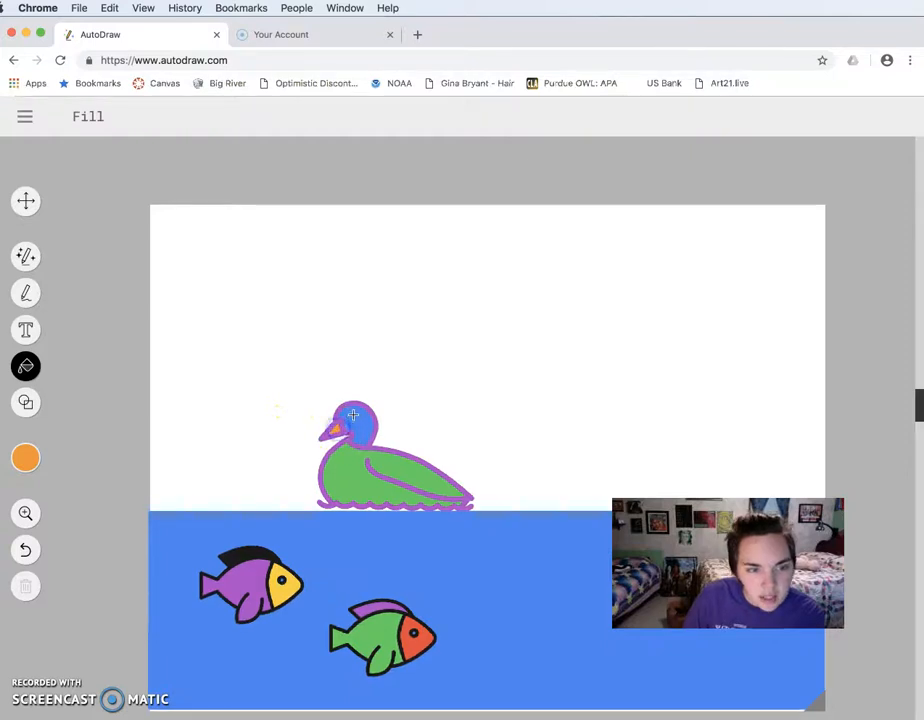
# Try to fill the duck's eye with orange, undo the attempt, and refill the beak with orange.
pyautogui.click(354, 414)
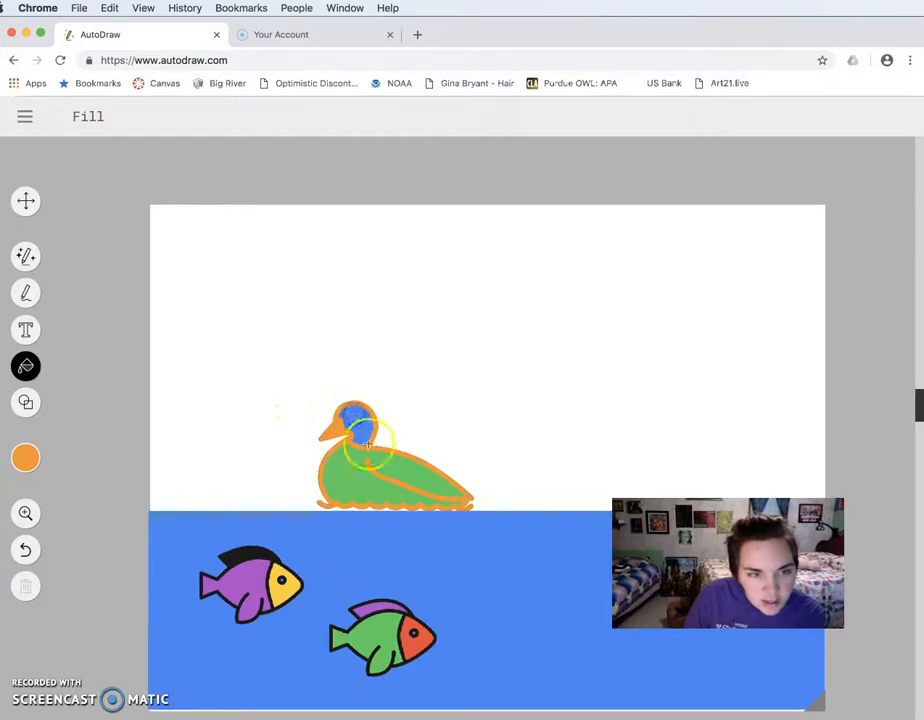
pyautogui.click(28, 551)
pyautogui.click(28, 551)
pyautogui.click(331, 428)
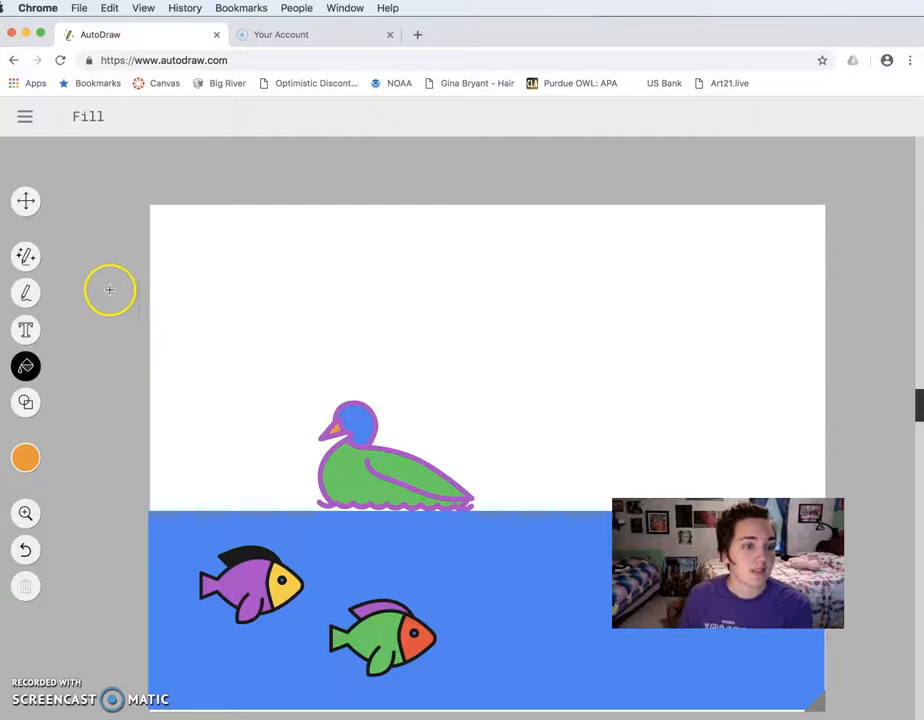
# Download the finished duck and fish drawing.
pyautogui.click(25, 117)
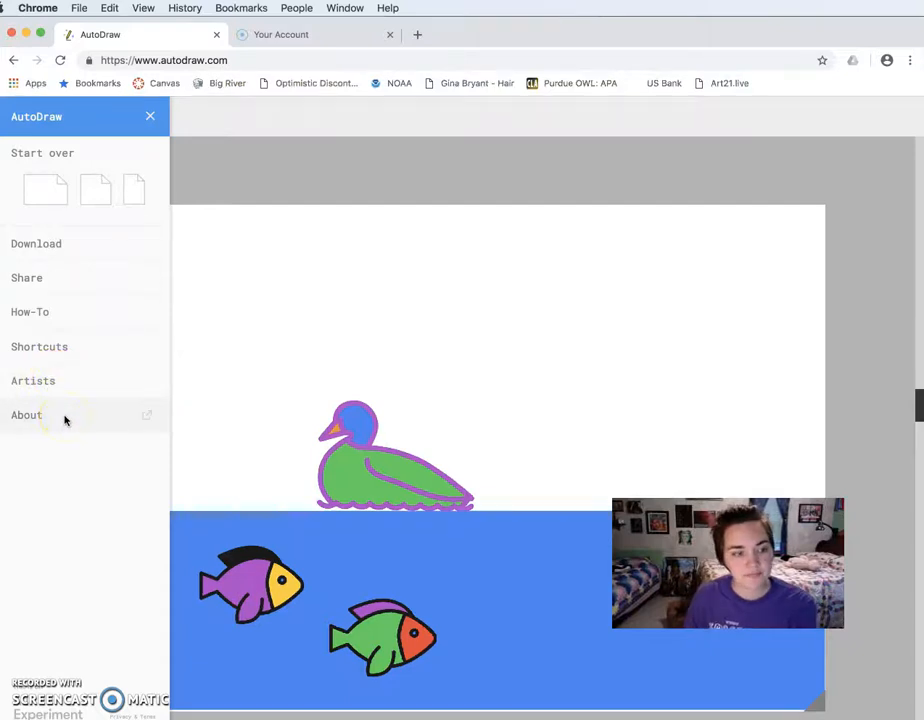
pyautogui.click(68, 248)
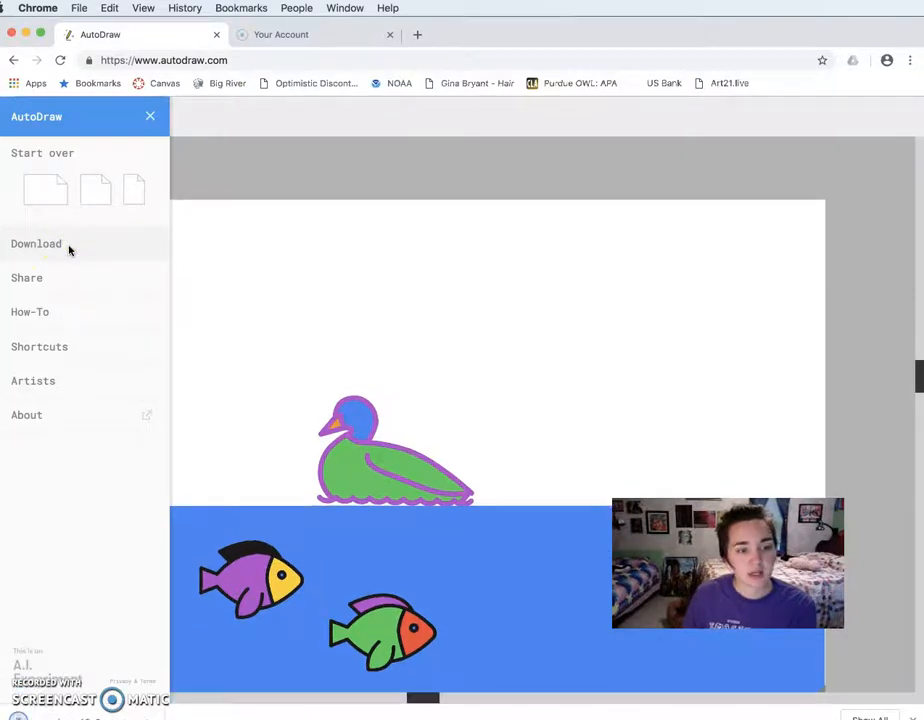